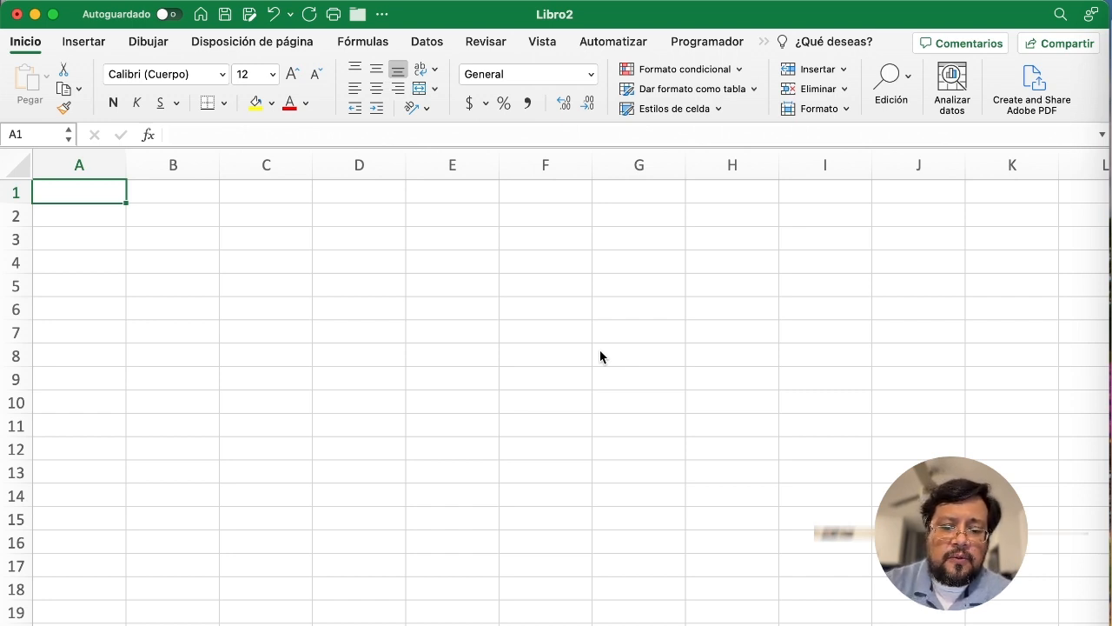
Enter the text Jalisco in cell A1 and the number 12345 in cell A2
type("Jalisc")
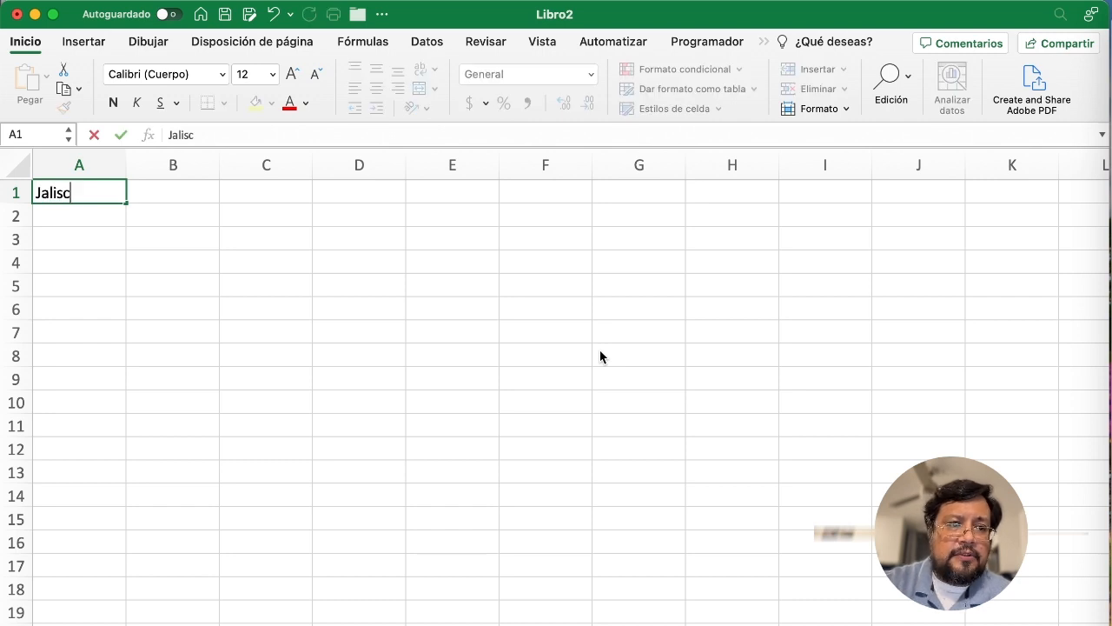
type("o")
key("Return")
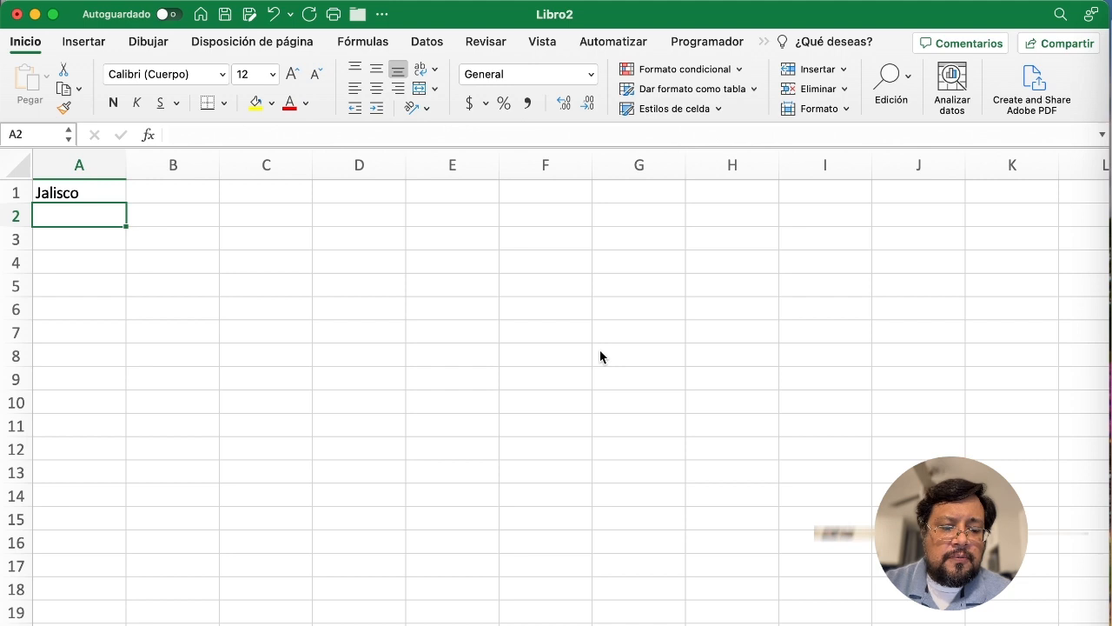
type("12345")
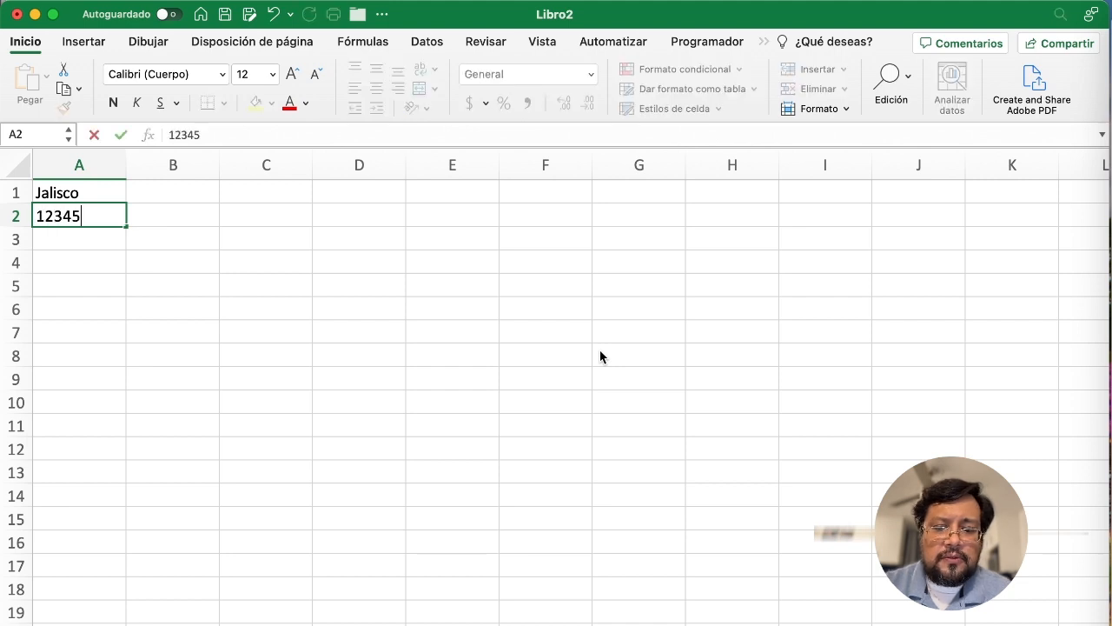
key("Return")
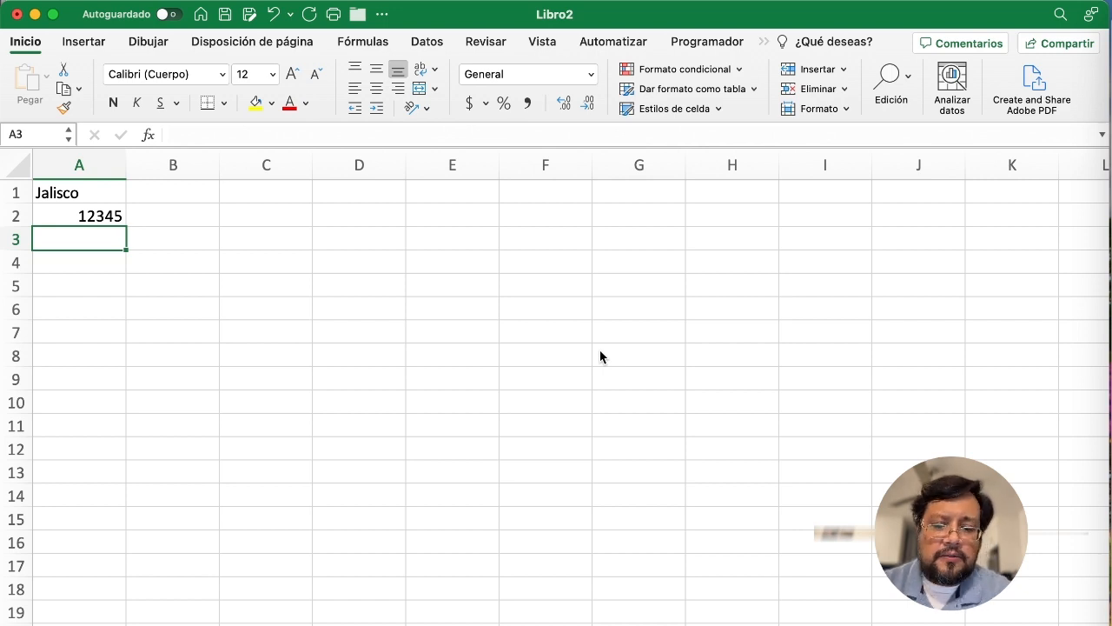
Enter the mixed values "Número 6" in cell A3 and "7 siete" in cell A4
type("Número ")
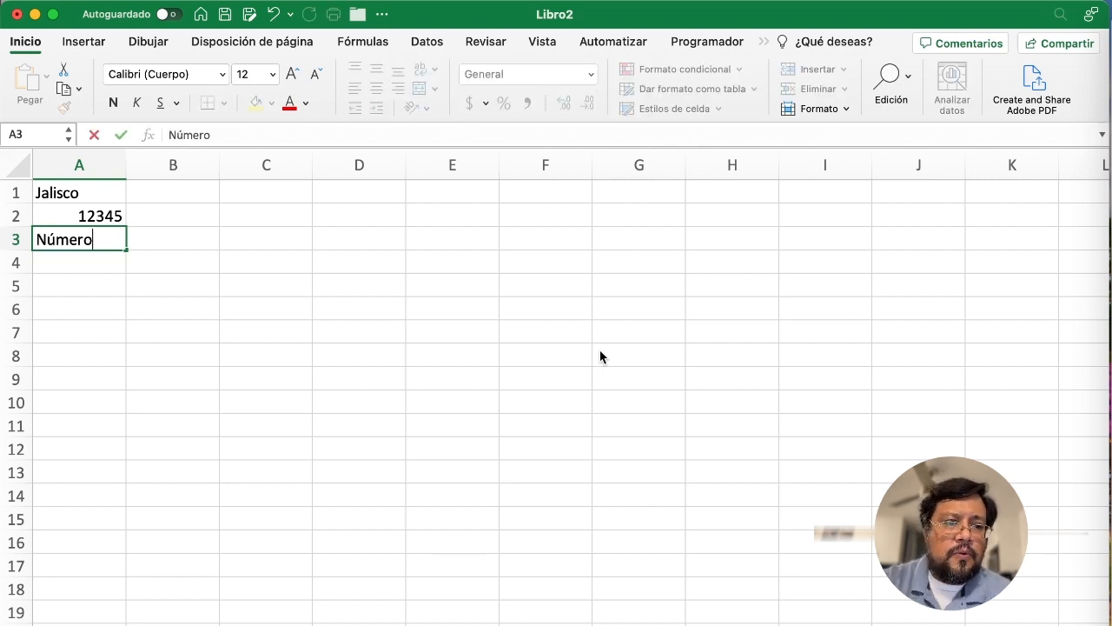
type("6")
key("Return")
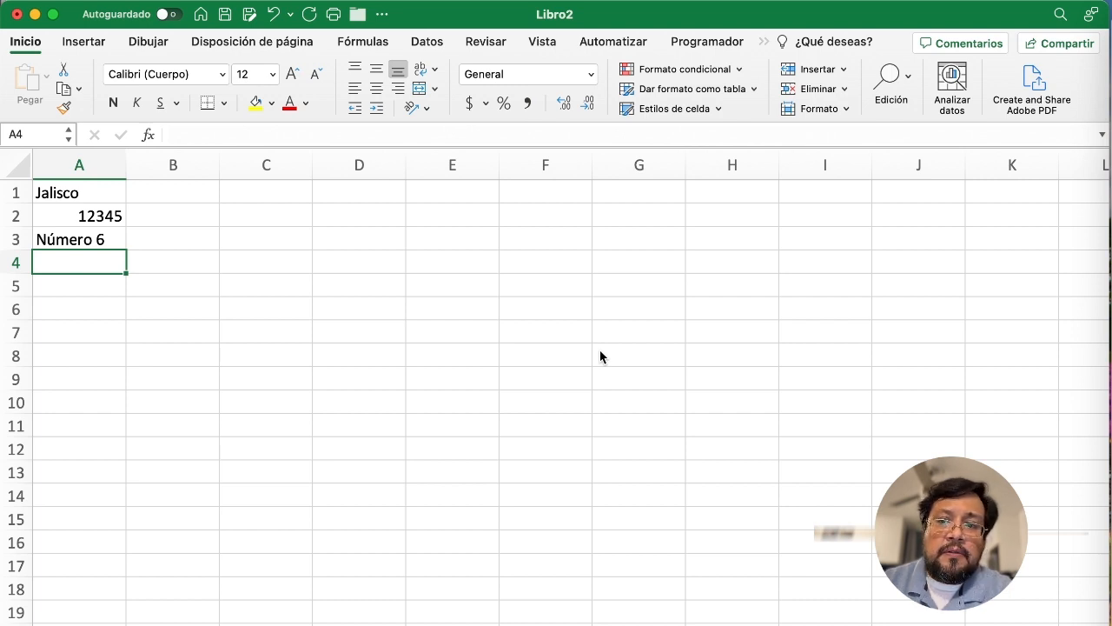
type("7 siete")
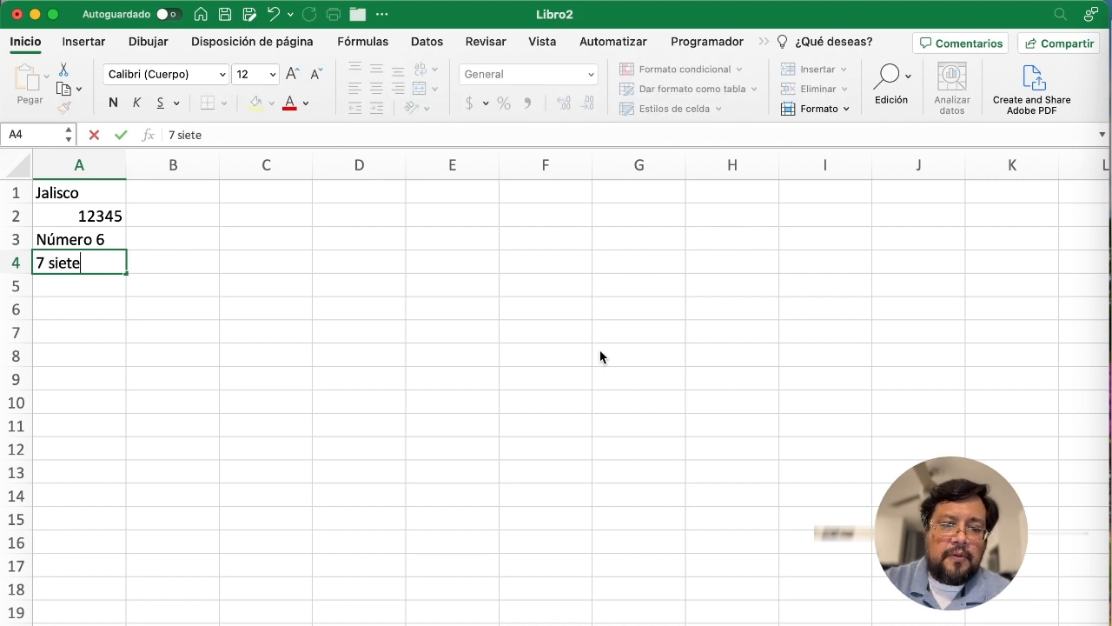
key("Return")
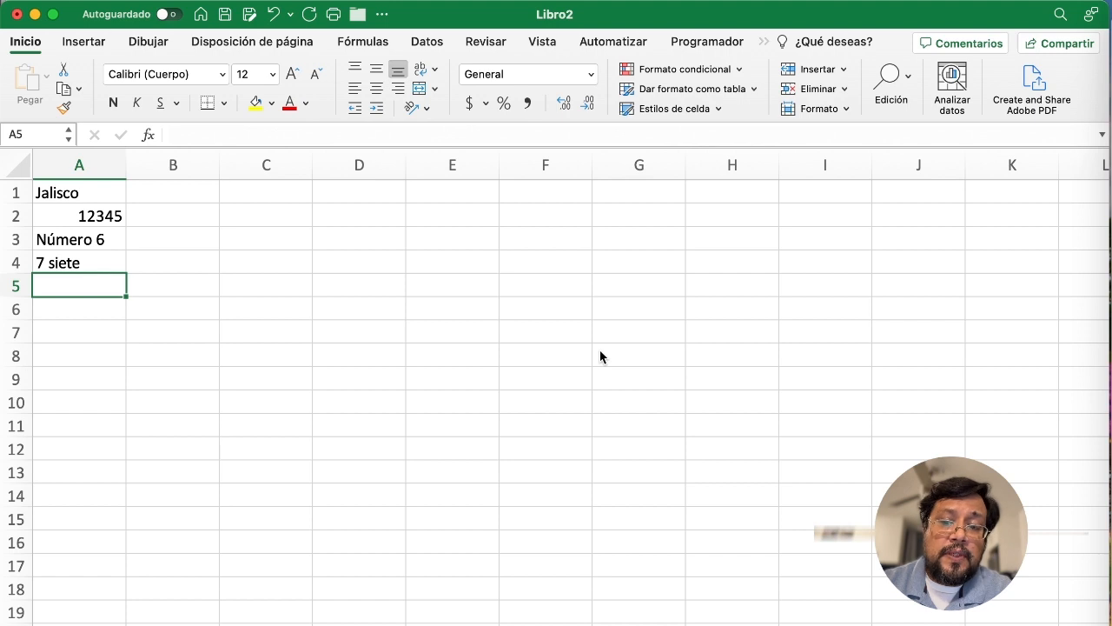
Leave A5 empty and enter 12345 as text in cell A6 using a leading apostrophe
key("Return")
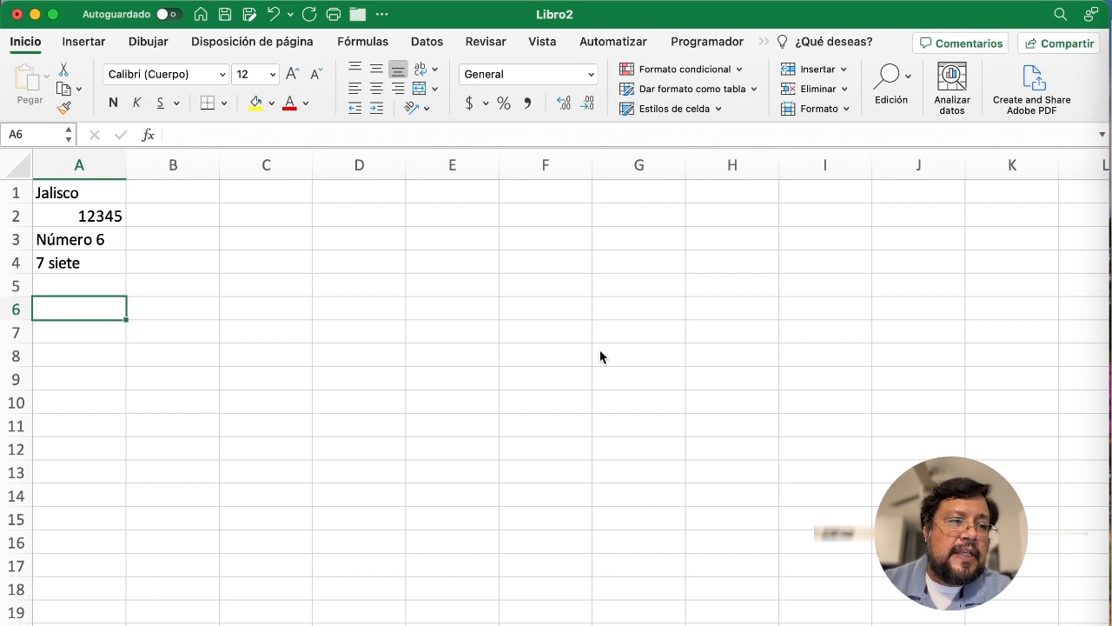
type("'")
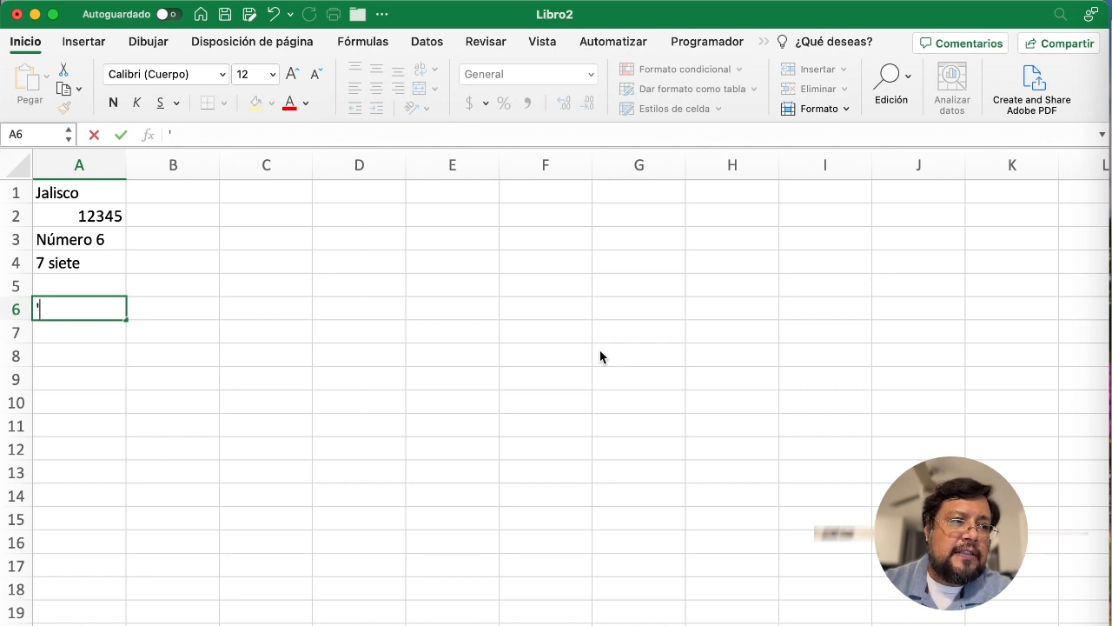
type("1")
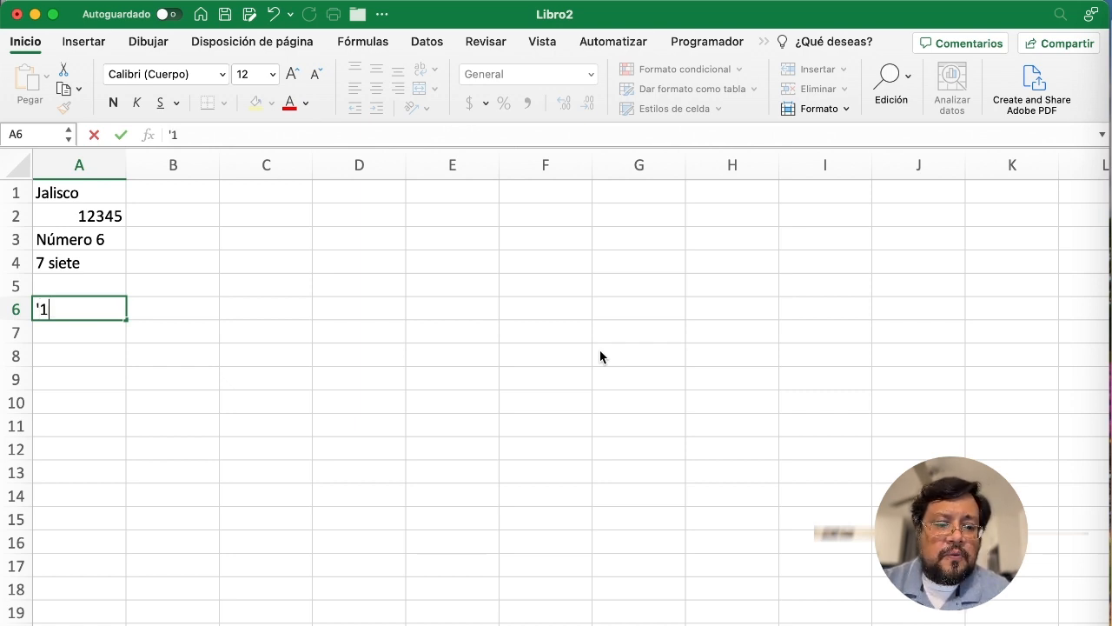
type("2345")
key("Return")
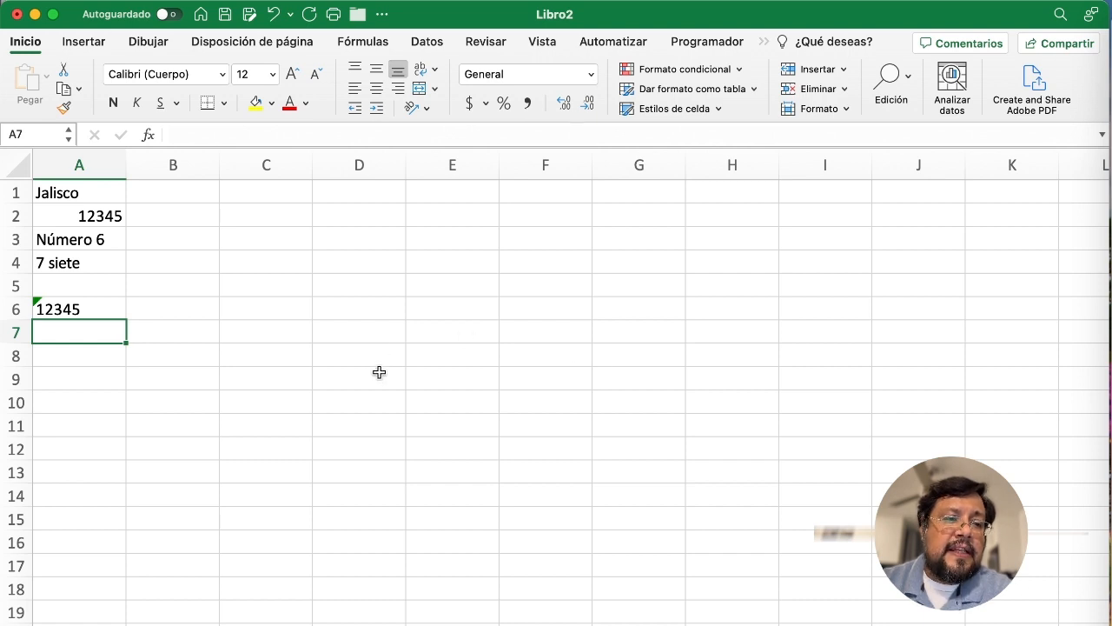
Convert the number stored as text in cell A6 into a real number
left_click(80, 306)
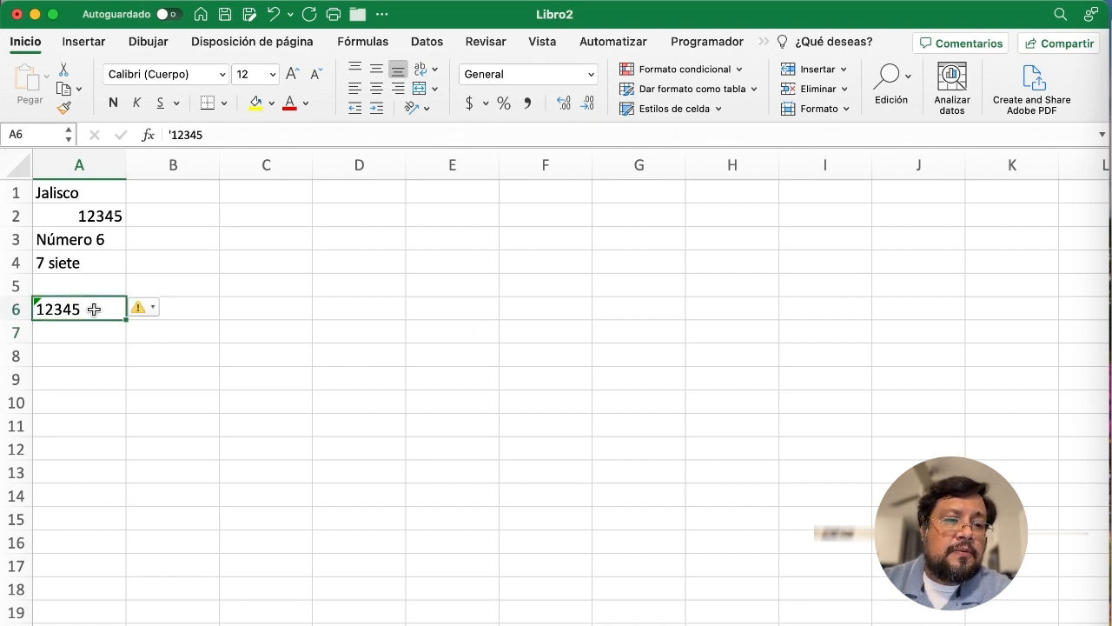
left_click(153, 310)
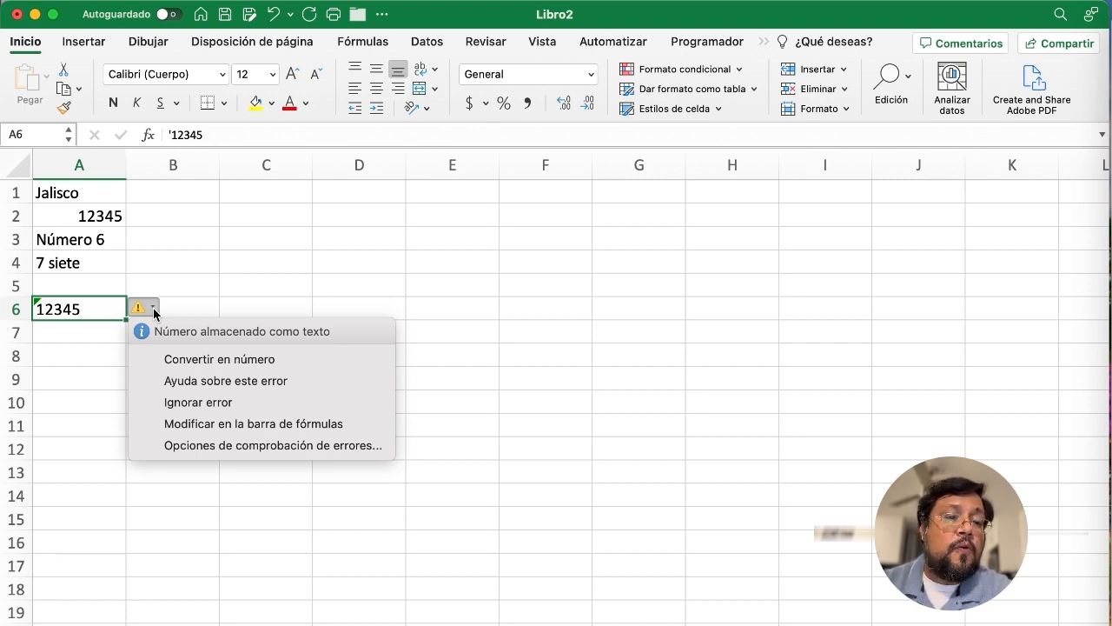
left_click(300, 360)
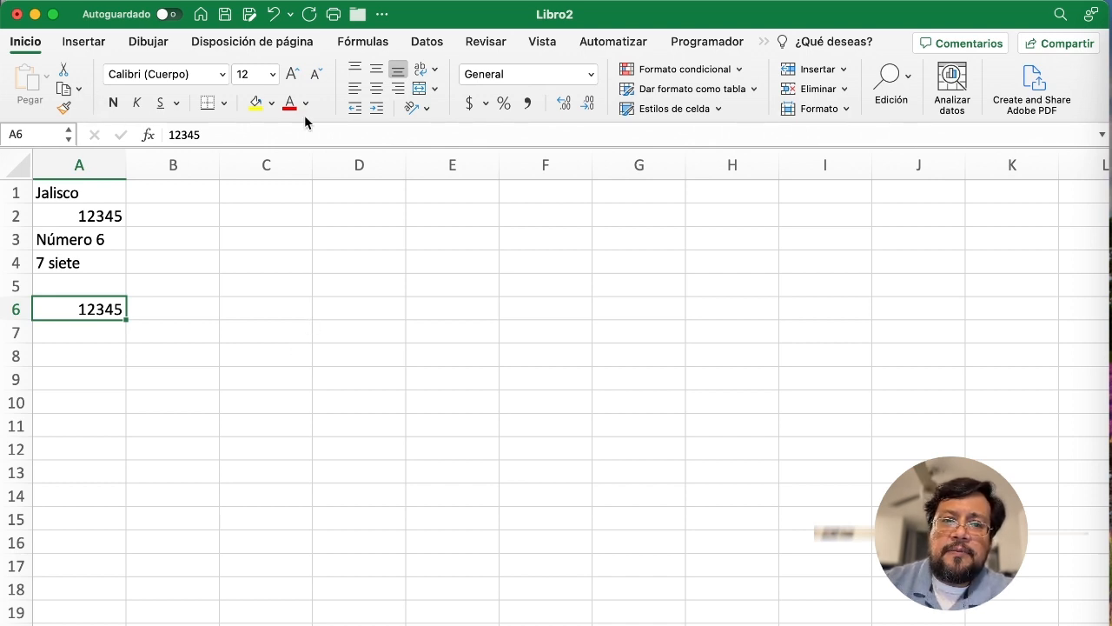
Apply the Número format to cell A6 and increase its display to five decimal places
left_click(591, 76)
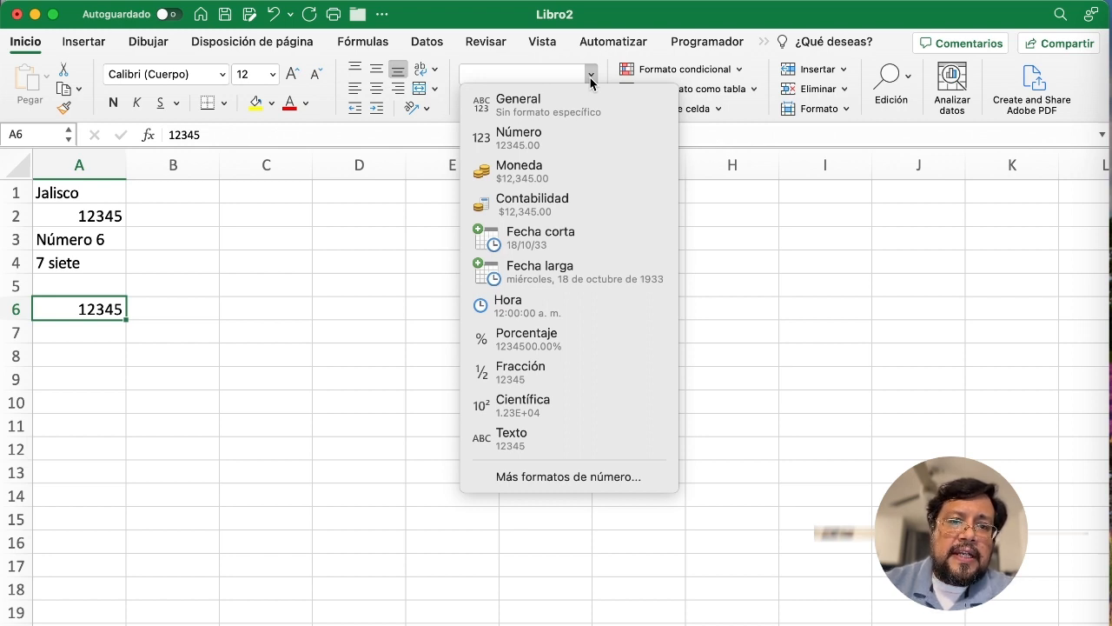
left_click(579, 134)
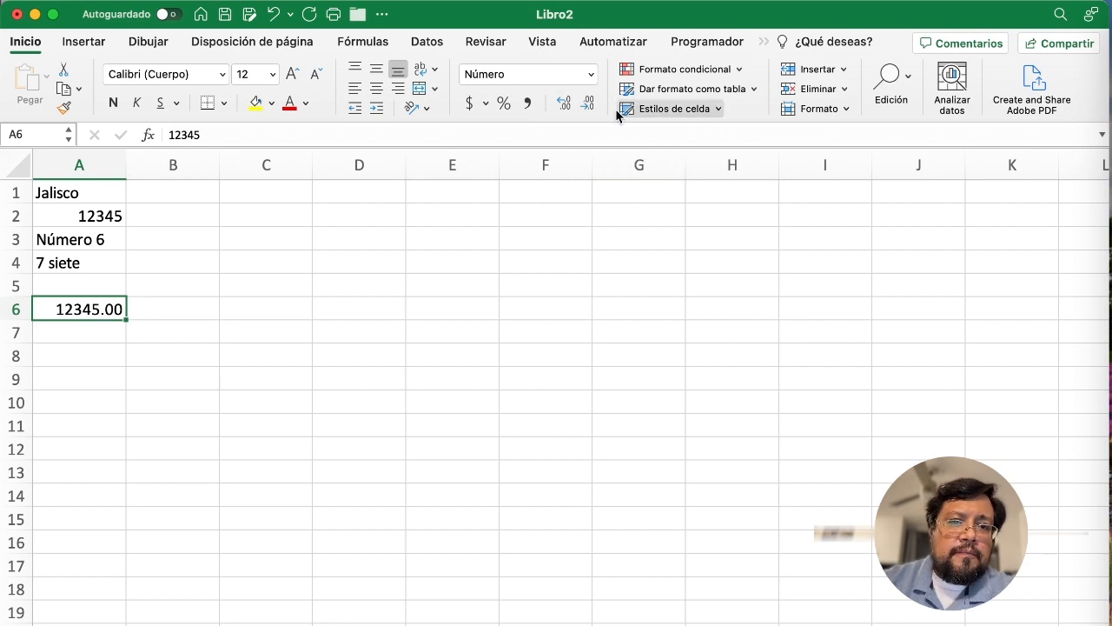
left_click(569, 105)
left_click(570, 104)
left_click(570, 104)
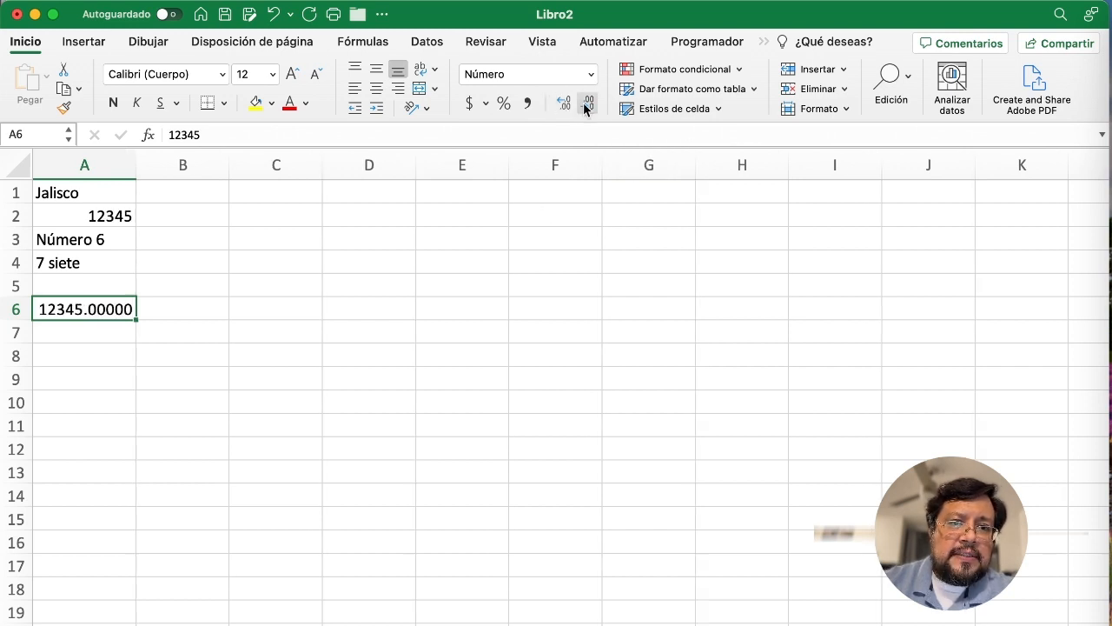
Reduce the decimal places shown in cell A6 to two
left_click(586, 105)
left_click(587, 105)
left_click(586, 106)
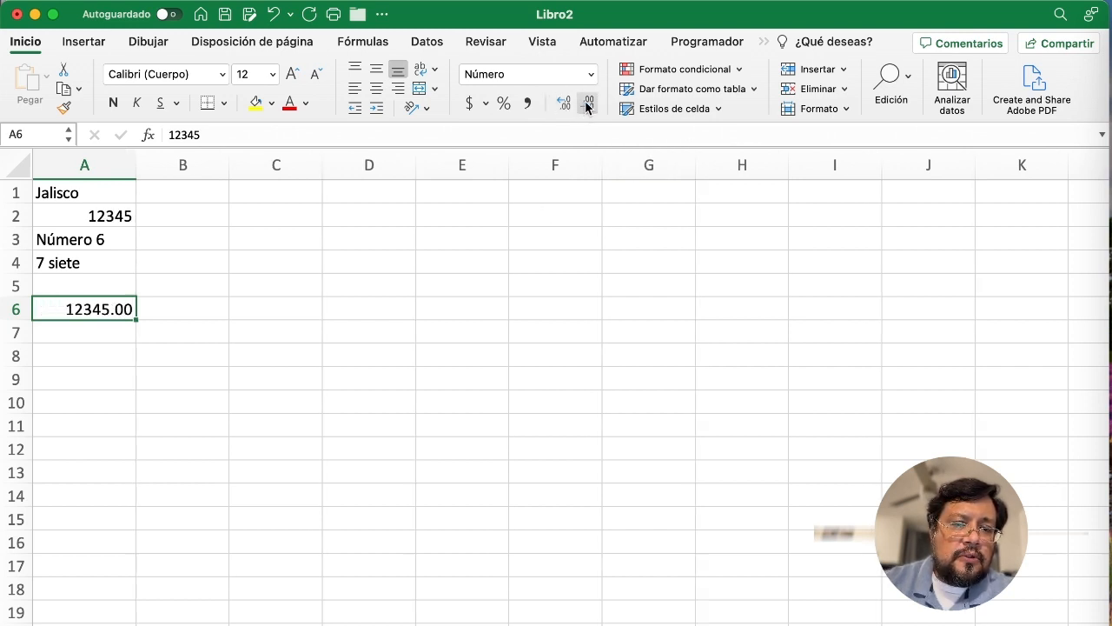
Examine the additional number format categories for cell A6, from Número with the thousands separator through Personalizada
left_click(591, 74)
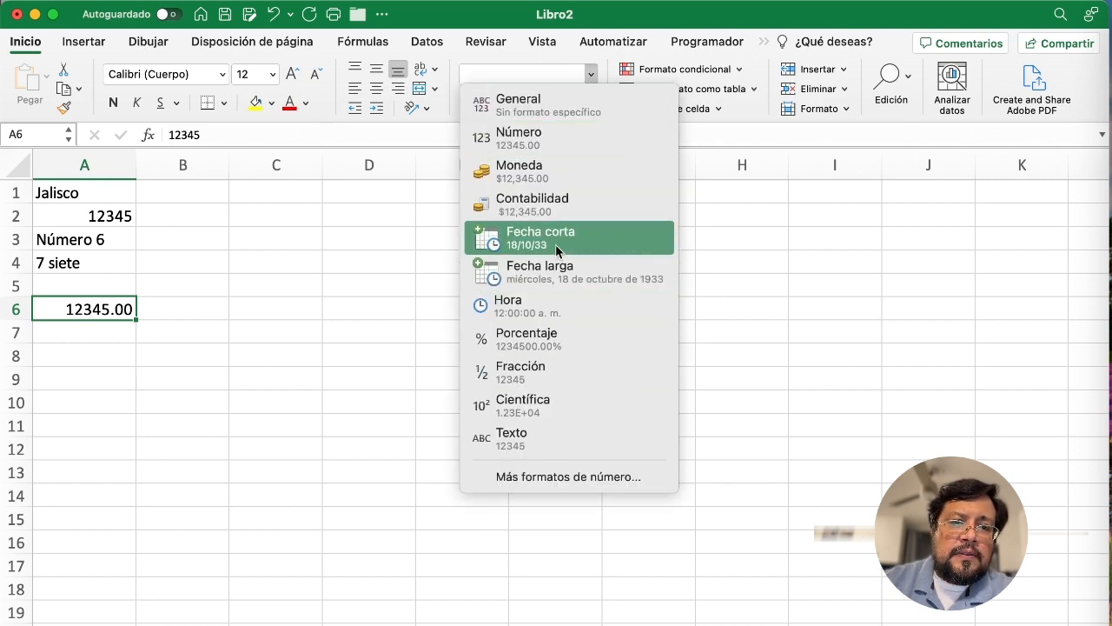
left_click(598, 480)
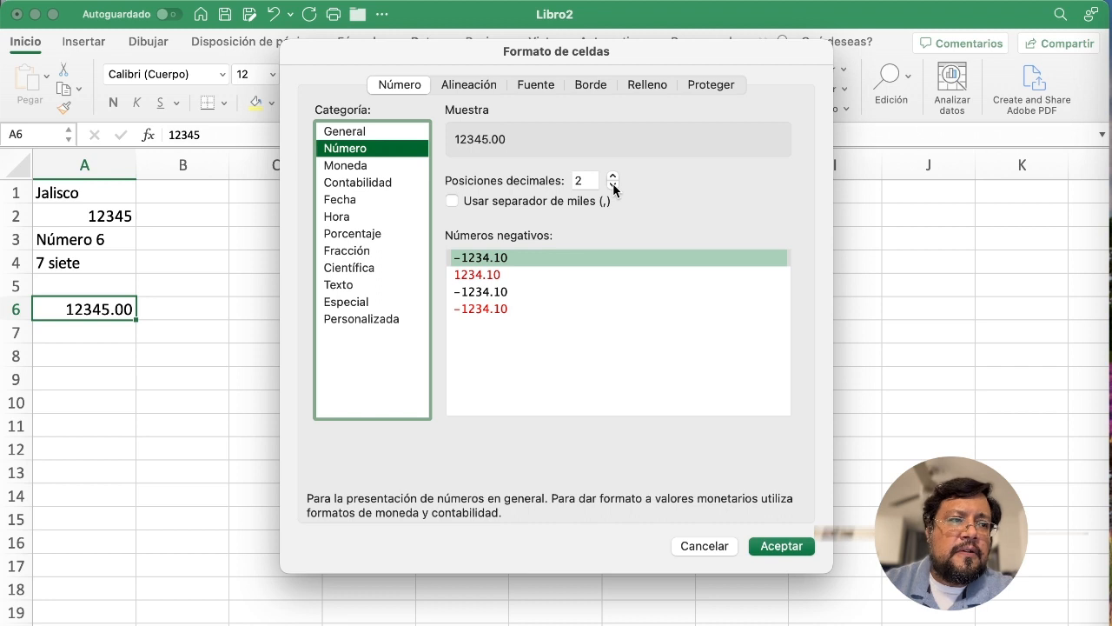
left_click(453, 202)
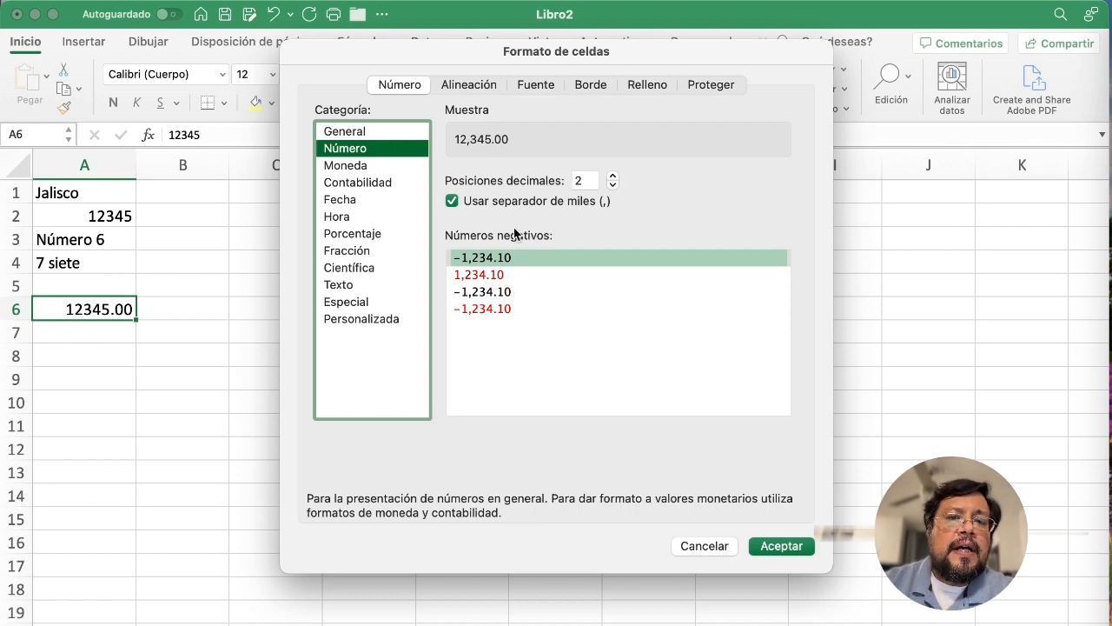
left_click(367, 167)
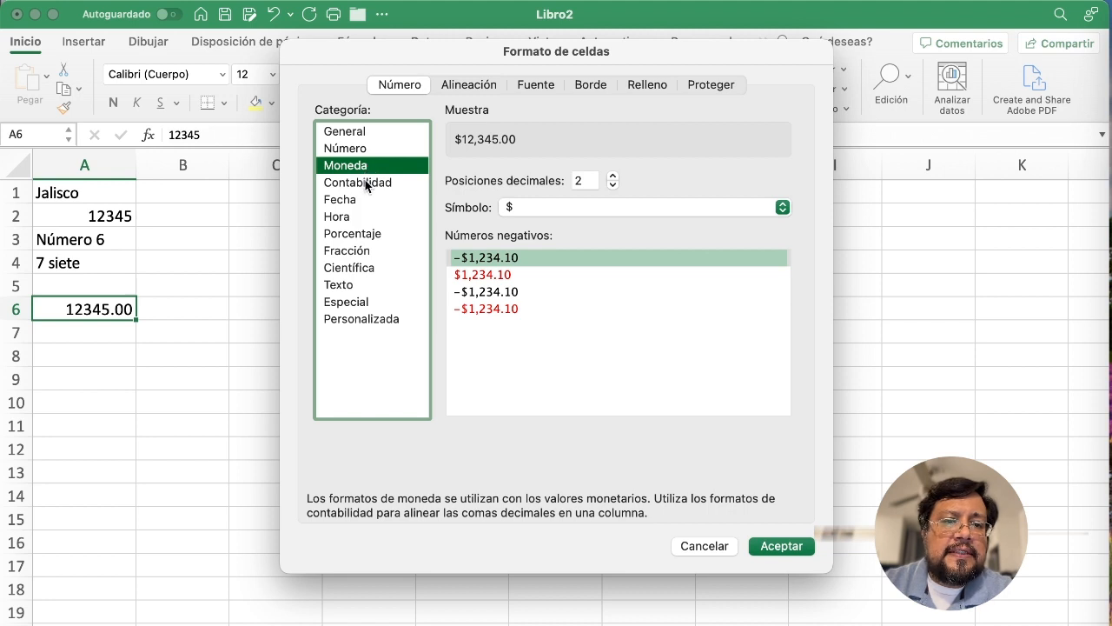
left_click(367, 184)
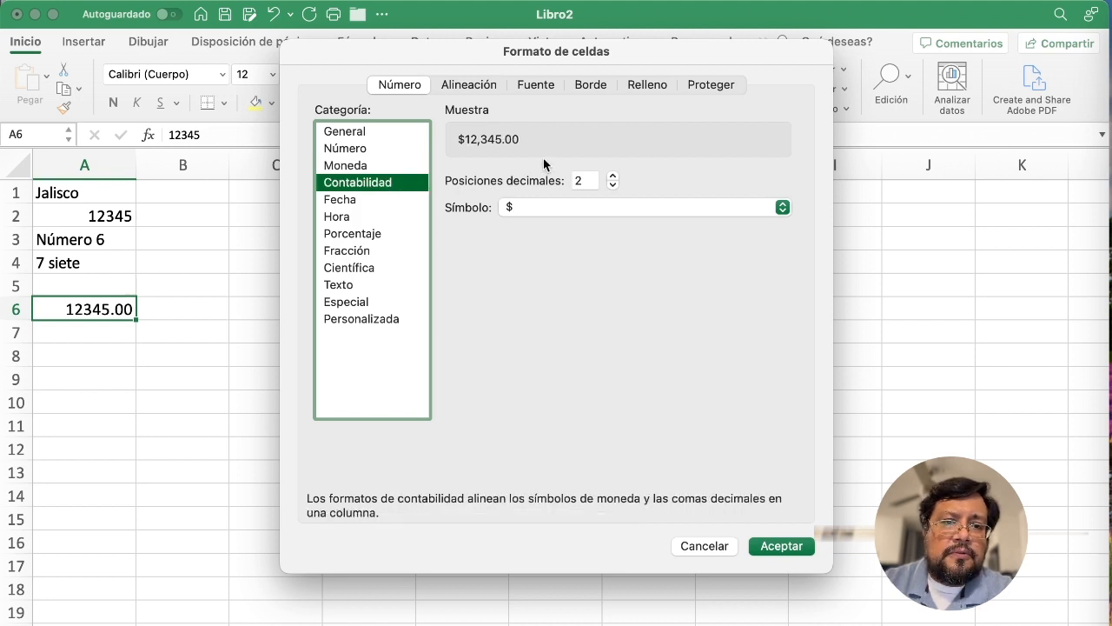
left_click(347, 199)
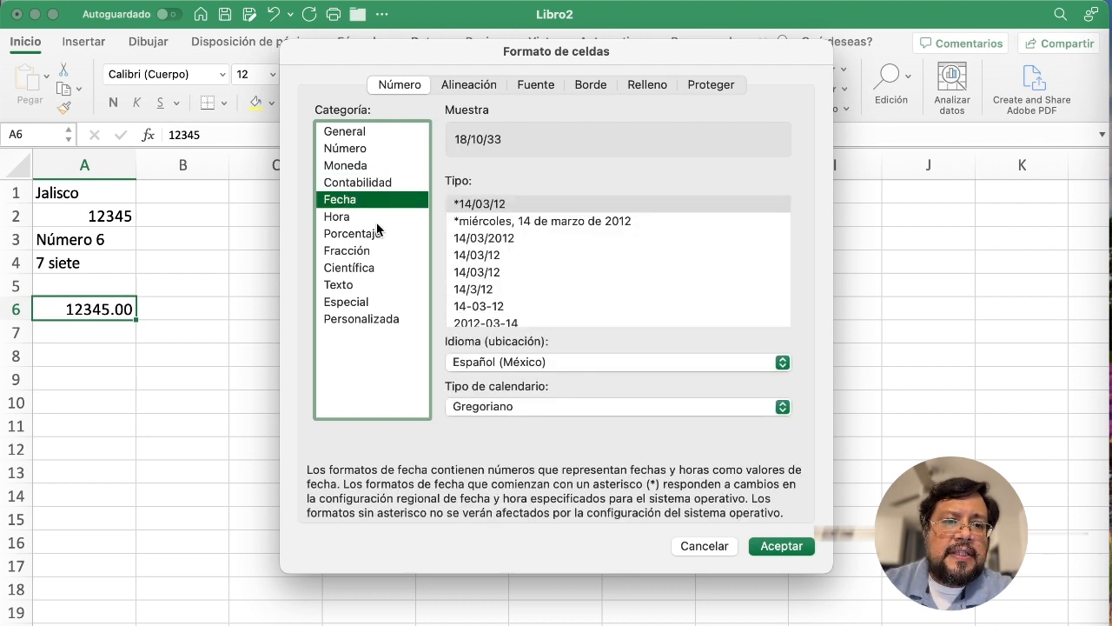
left_click(362, 221)
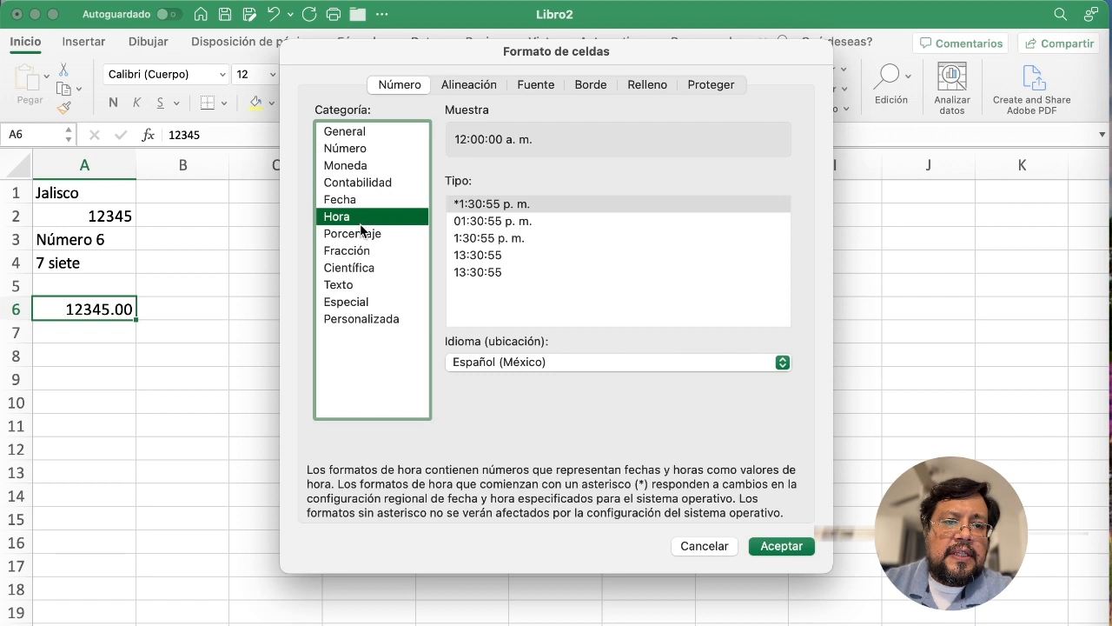
left_click(364, 234)
left_click(367, 250)
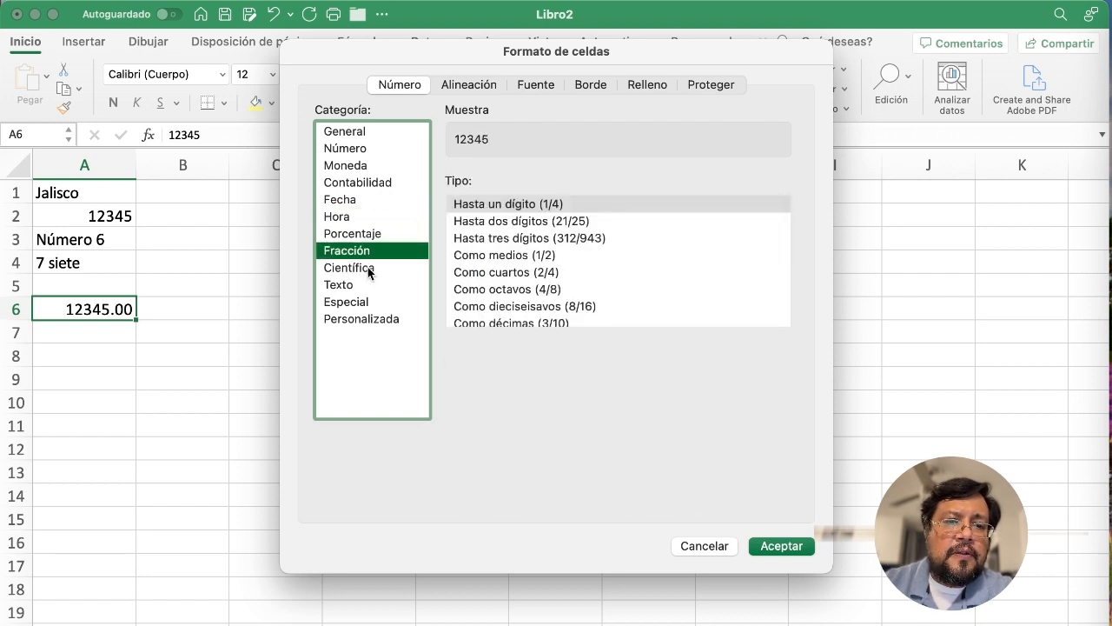
left_click(368, 269)
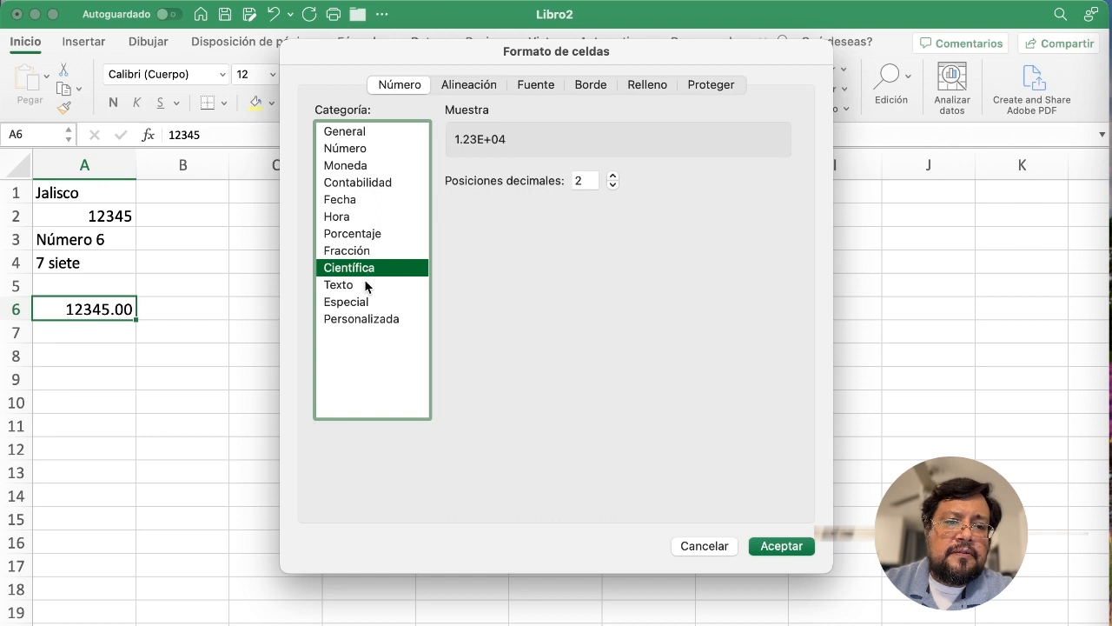
left_click(366, 286)
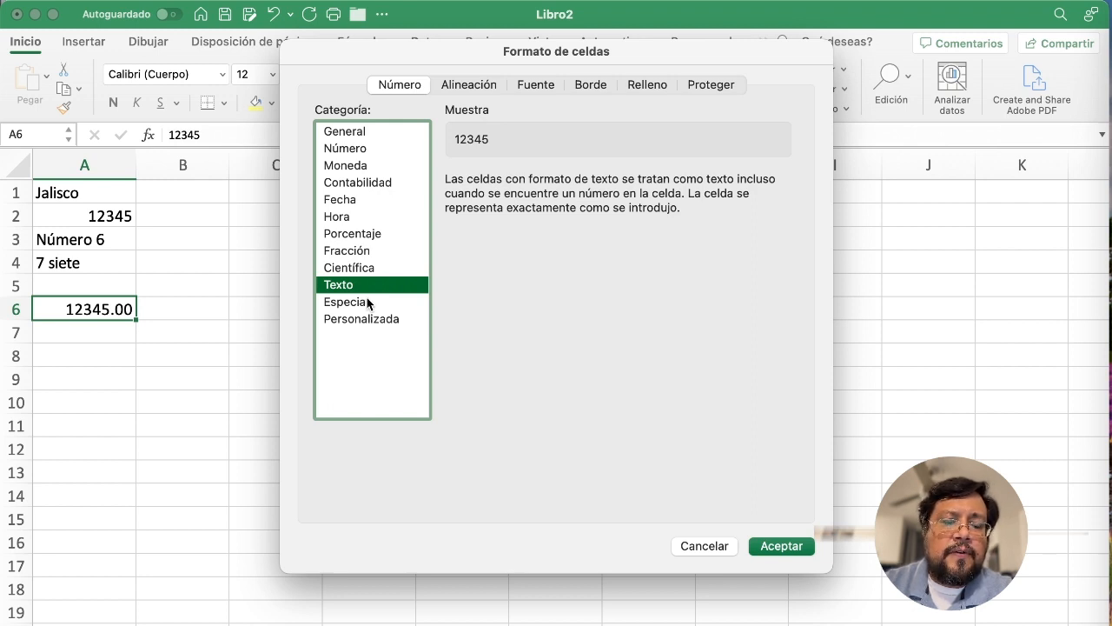
left_click(367, 301)
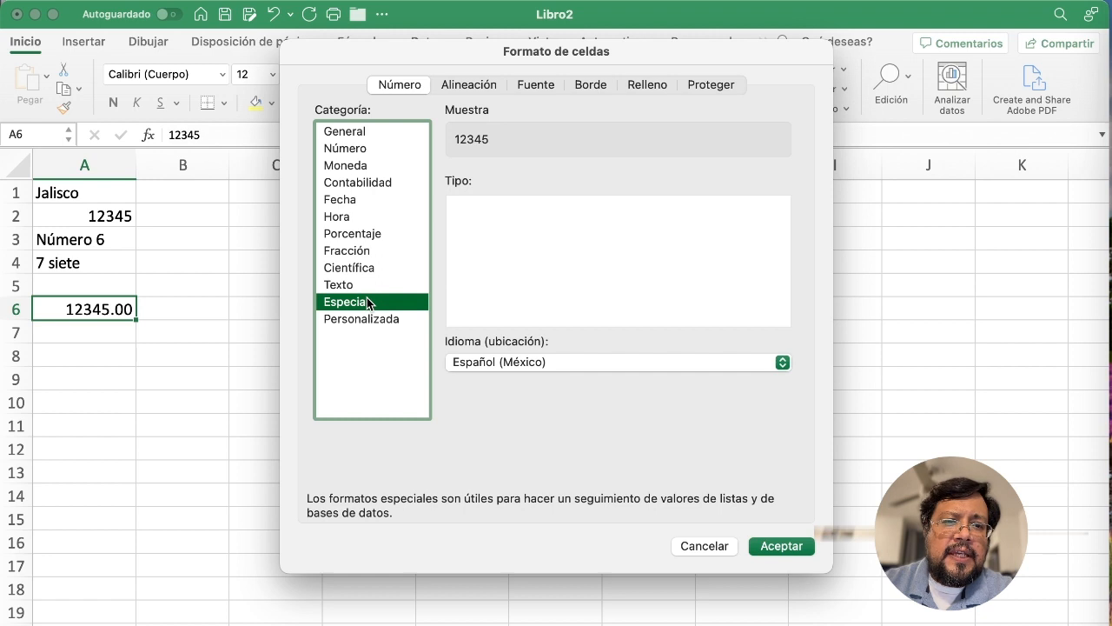
left_click(365, 320)
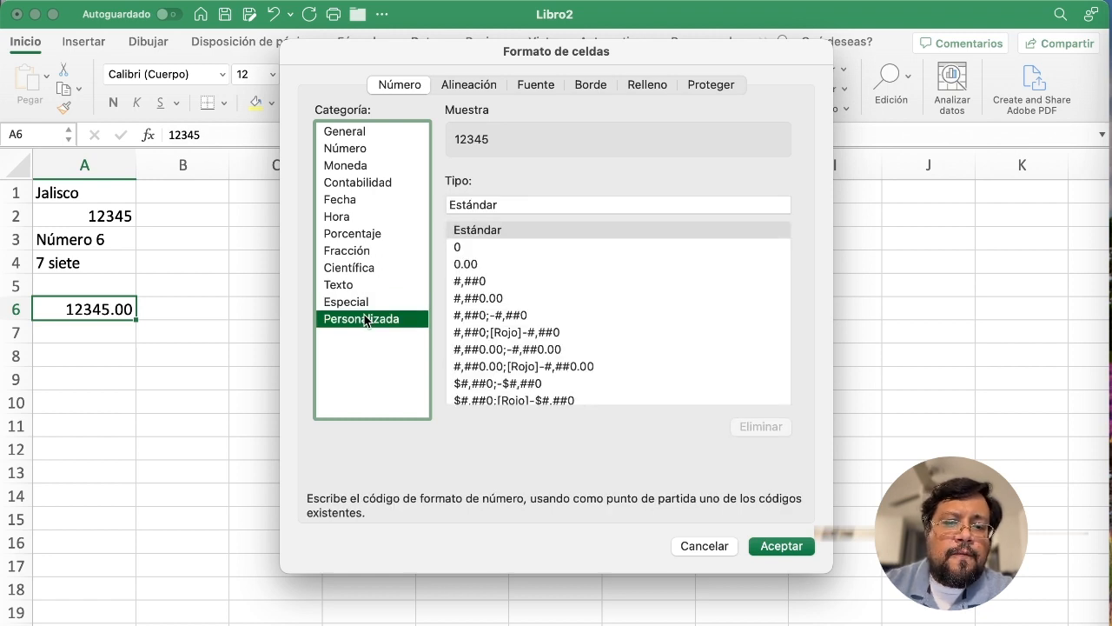
Reset cell A6 to the General format and apply the Contabilidad format with the $ symbol
left_click(357, 135)
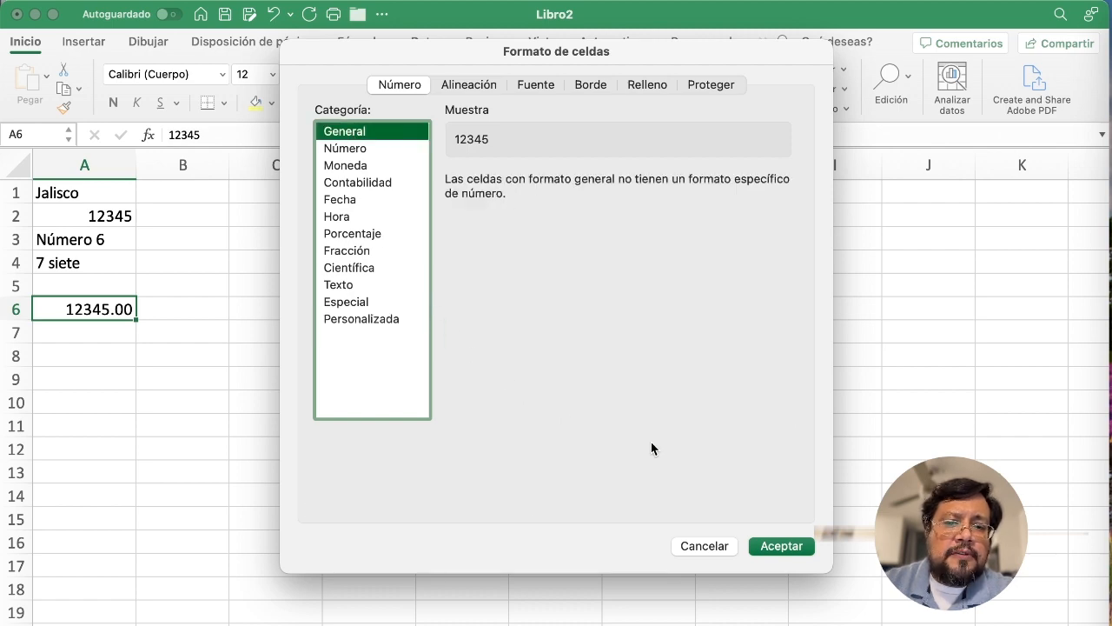
left_click(780, 546)
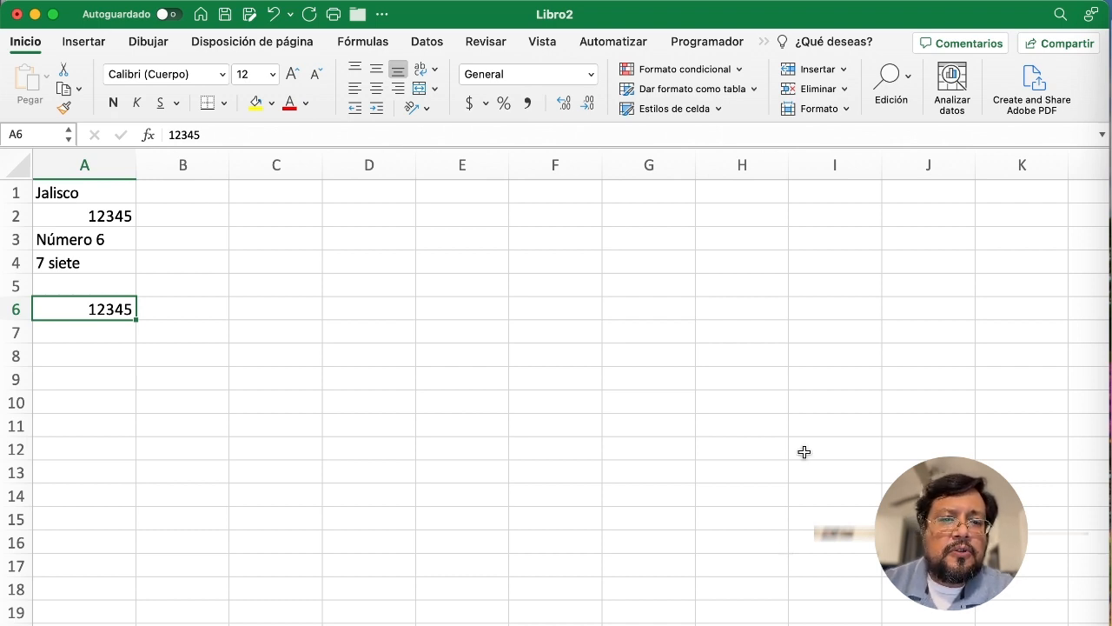
left_click(470, 104)
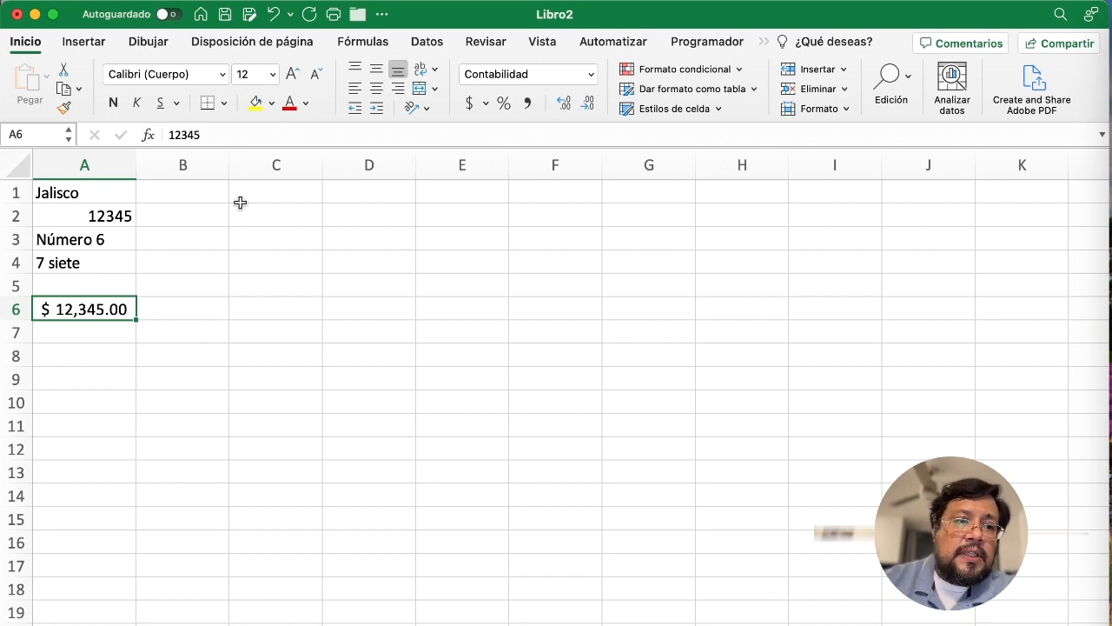
Copy the range A1:A6 and paste it starting at cell C3
left_click(93, 194)
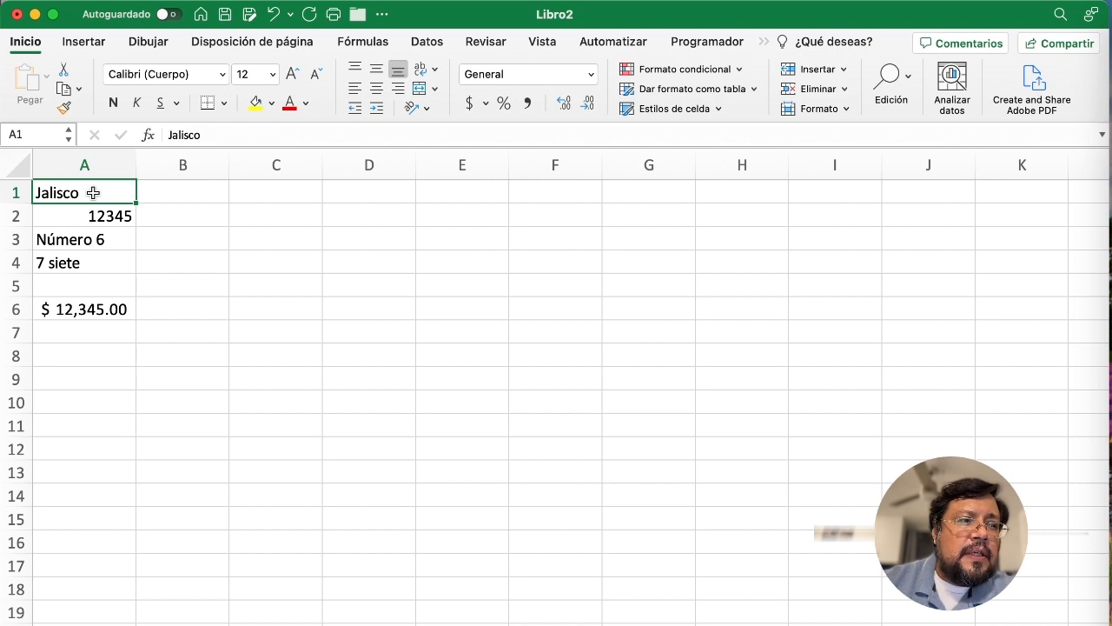
left_click_drag(93, 193, 87, 302)
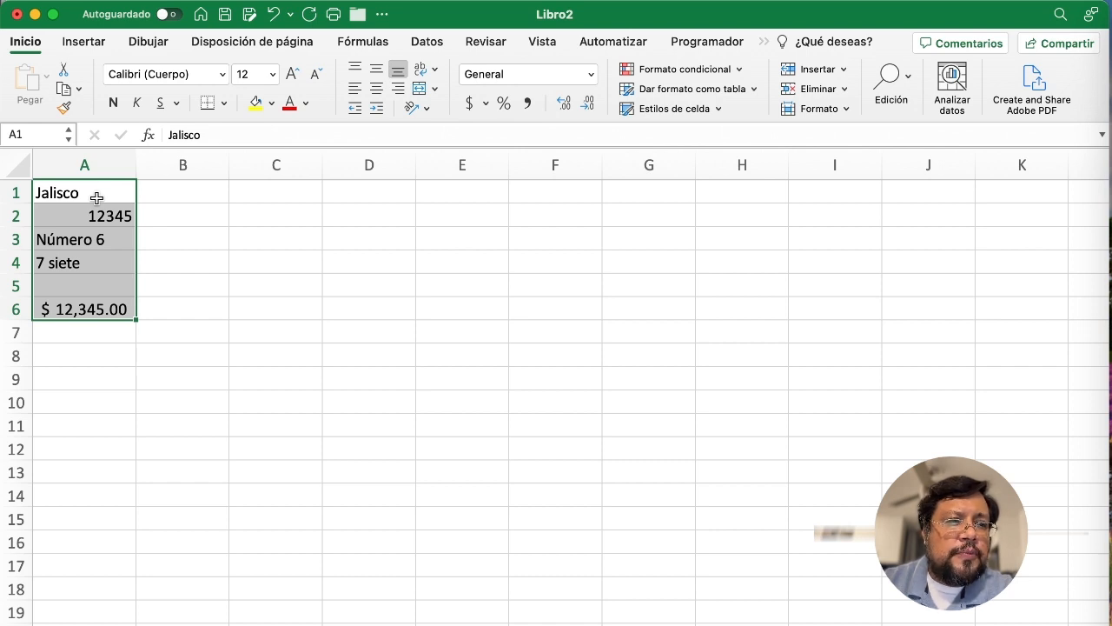
left_click(63, 90)
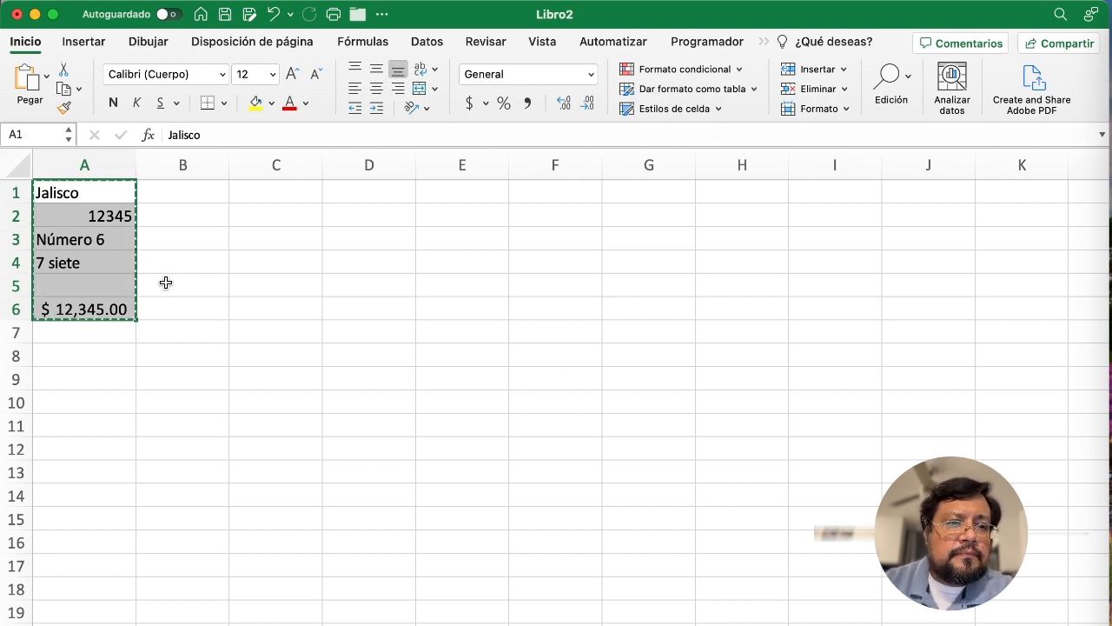
left_click(246, 238)
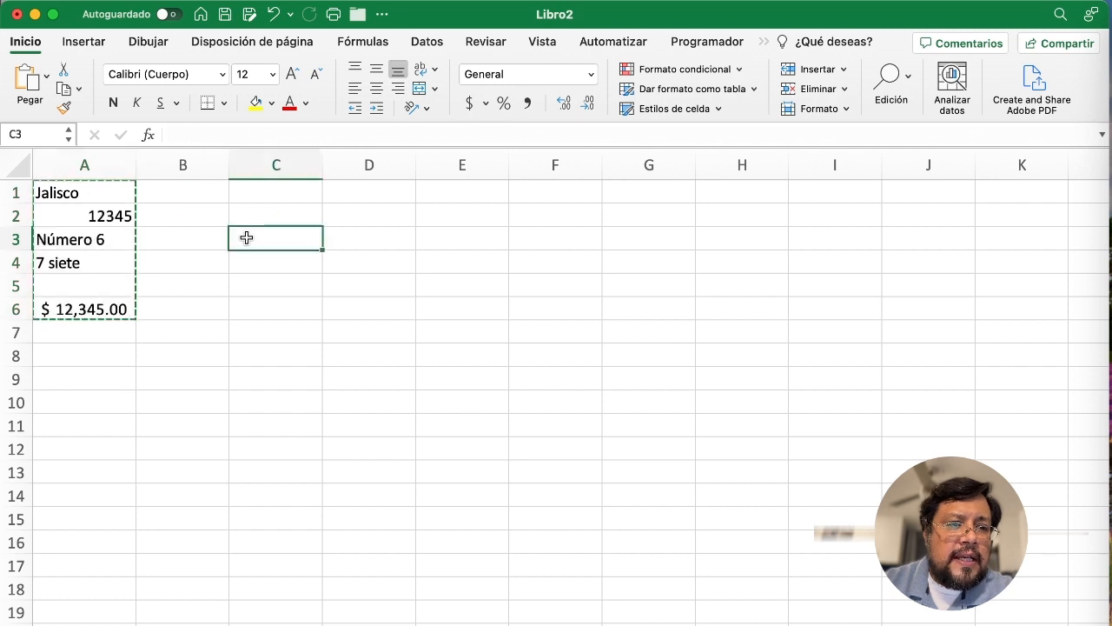
left_click(30, 82)
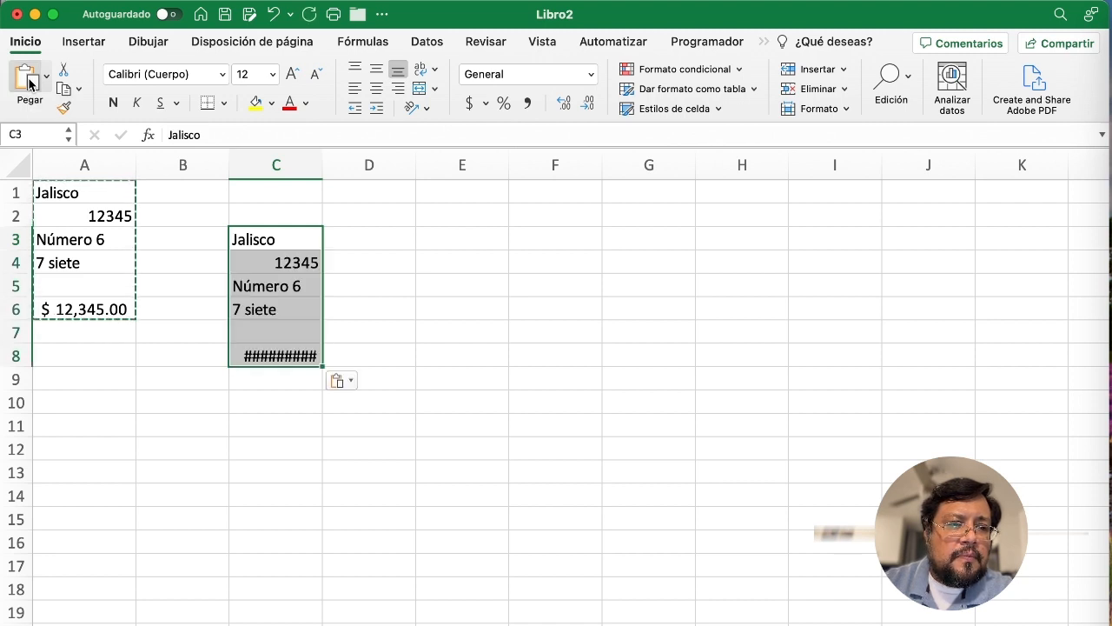
Widen column C until the amount in C8 fits, and narrow column B slightly
left_click(278, 351)
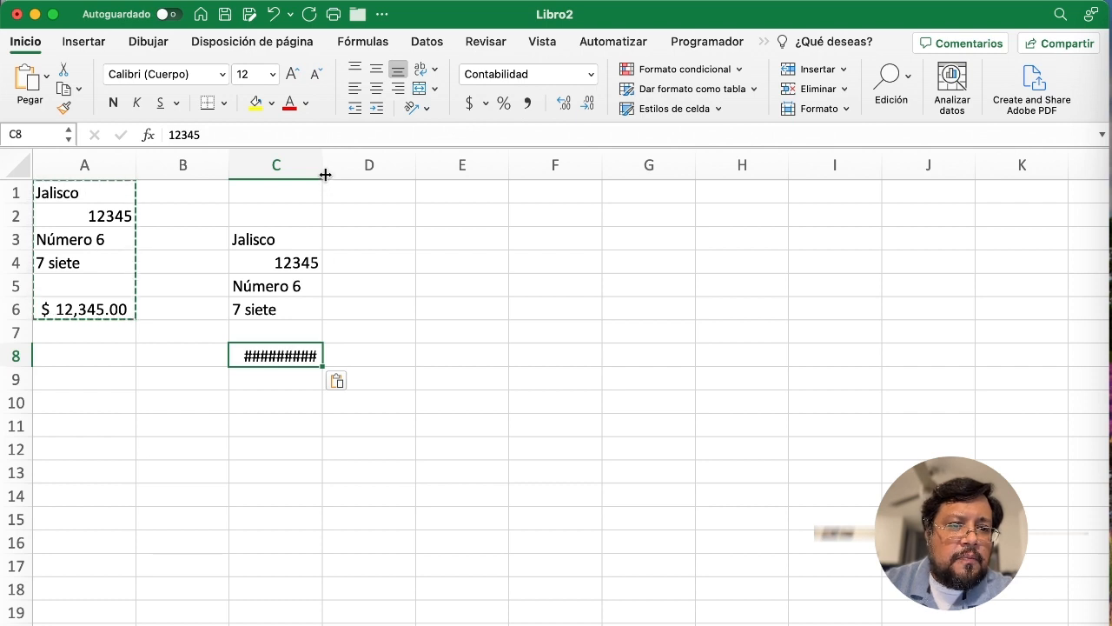
left_click_drag(323, 173, 349, 174)
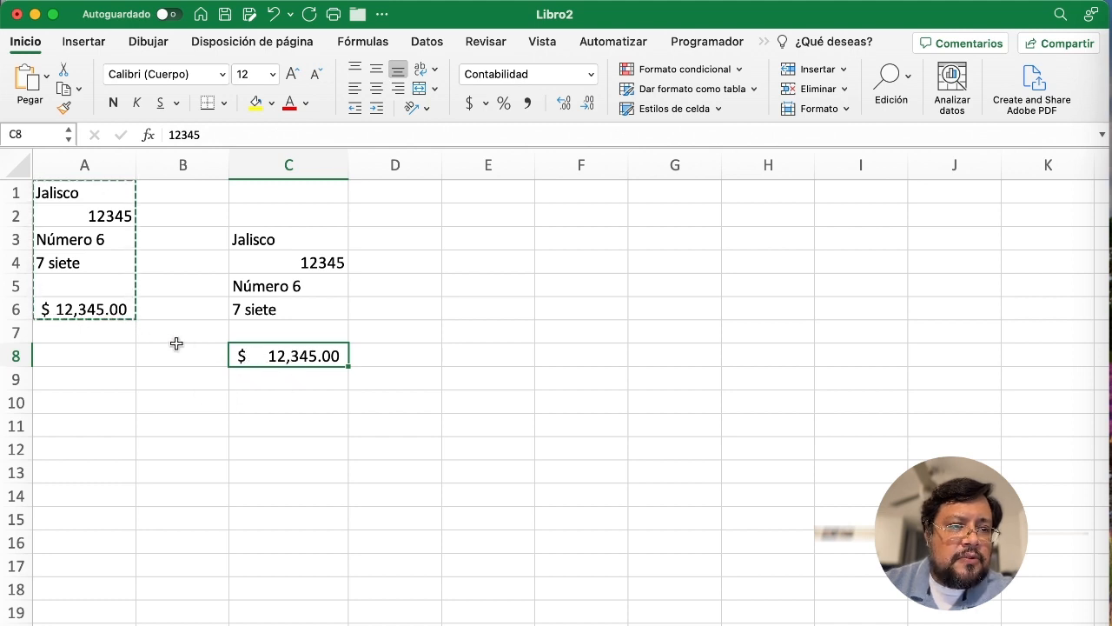
mouse_move(349, 164)
left_mouse_down()
mouse_move(424, 164)
mouse_move(319, 159)
mouse_move(367, 160)
left_mouse_up()
left_click(315, 159)
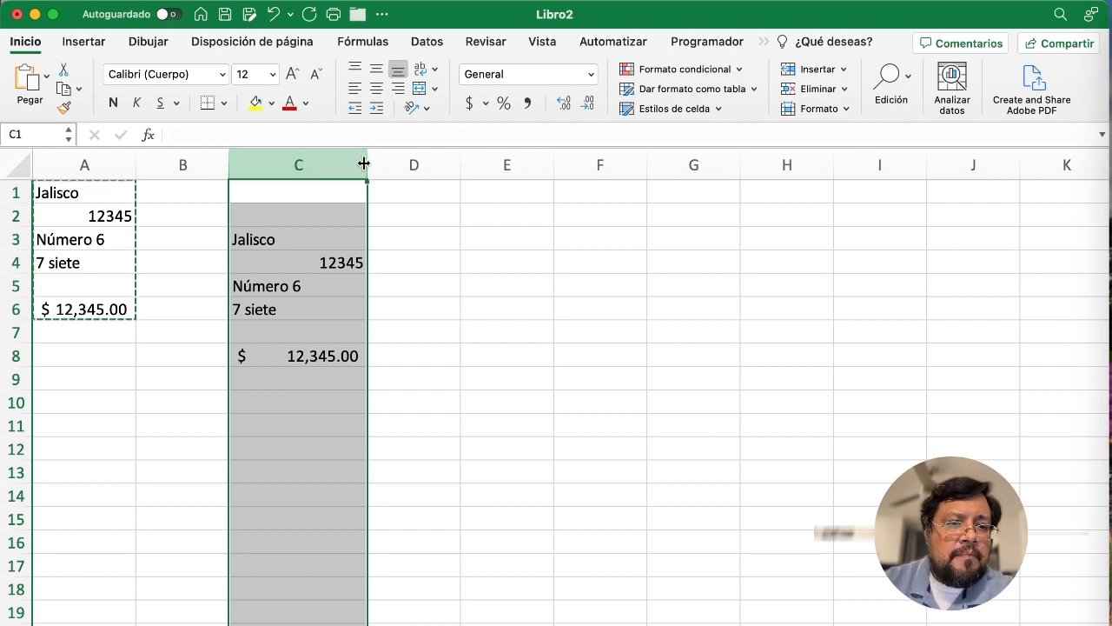
mouse_move(228, 163)
left_mouse_down()
mouse_move(174, 161)
mouse_move(221, 165)
left_mouse_up()
left_click_drag(358, 164, 379, 165)
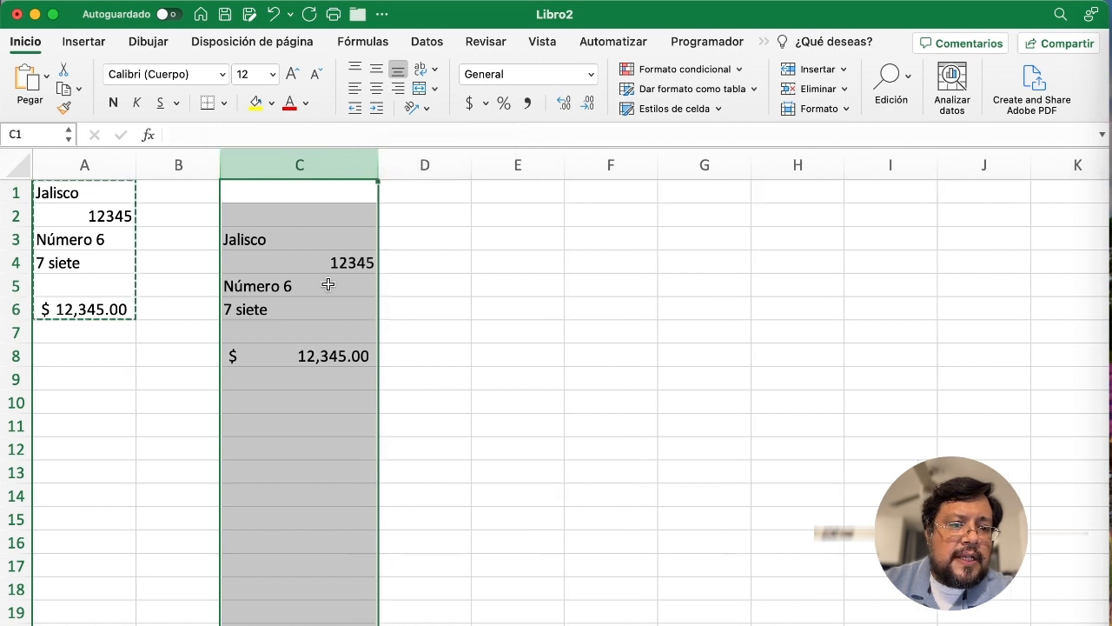
left_click(318, 354)
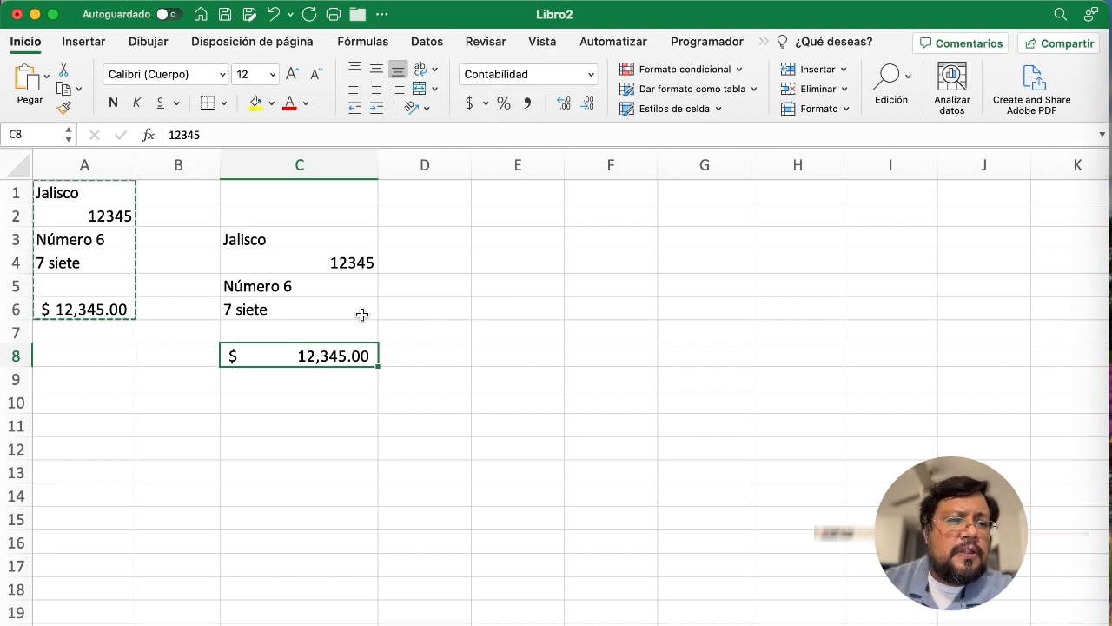
Paste another copy of the range A1:A6 starting at cell C11
left_click_drag(57, 191, 49, 267)
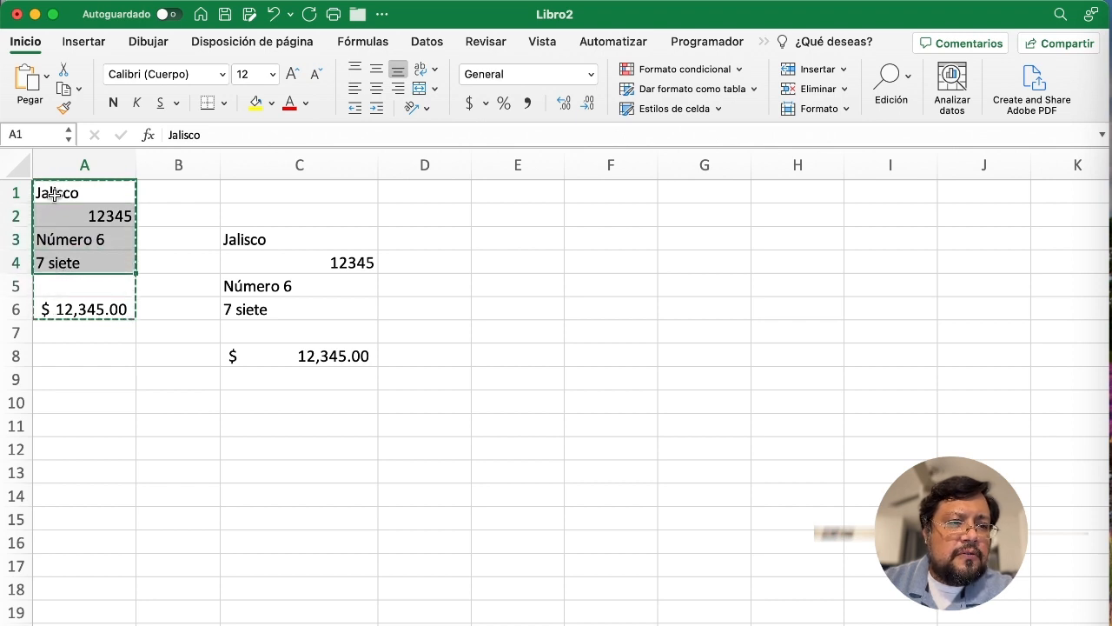
left_click_drag(54, 195, 66, 310)
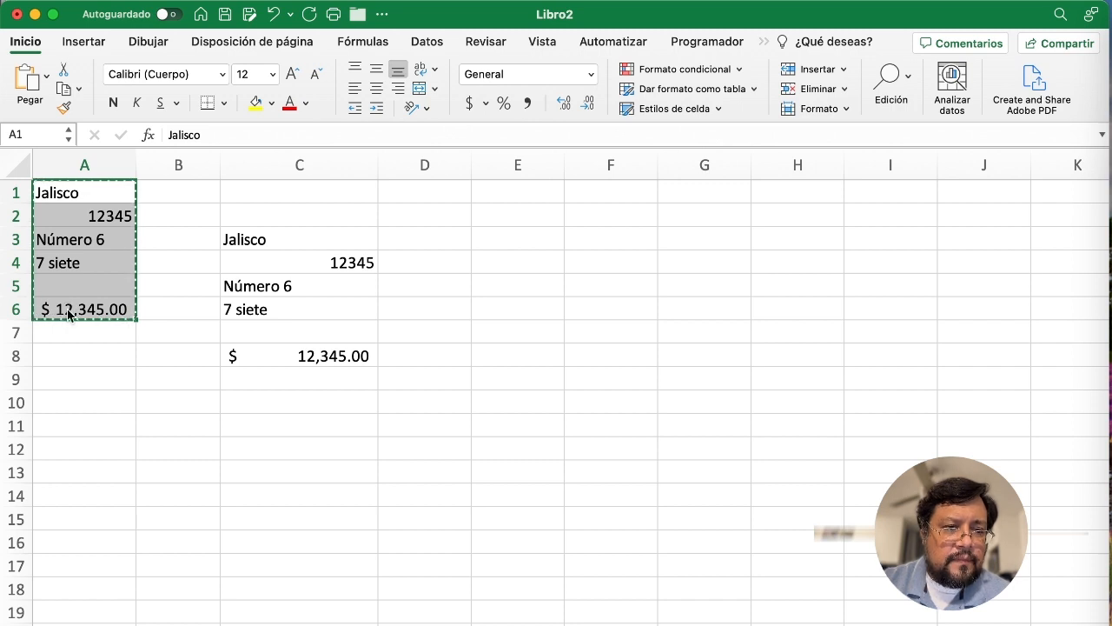
left_click(246, 424)
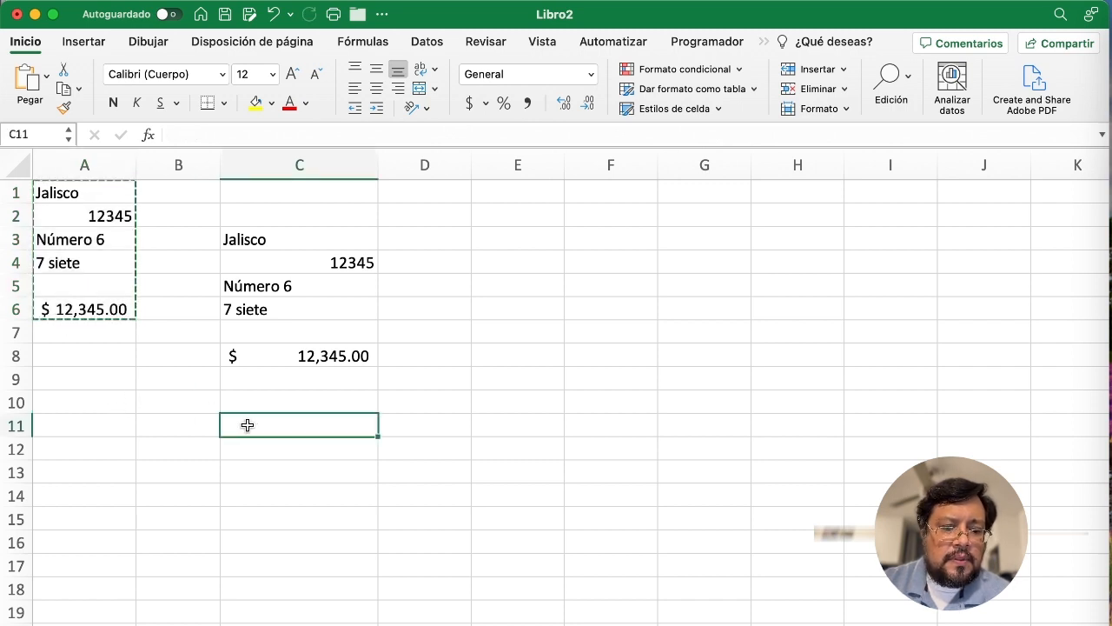
key("super+v")
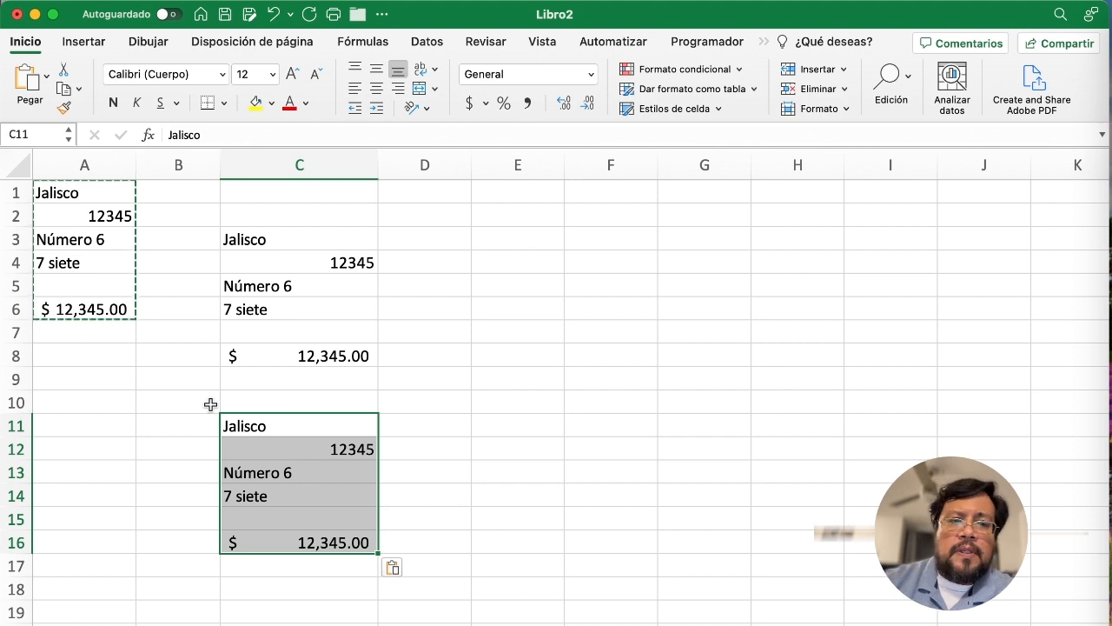
scroll(370, 404, "down", 1)
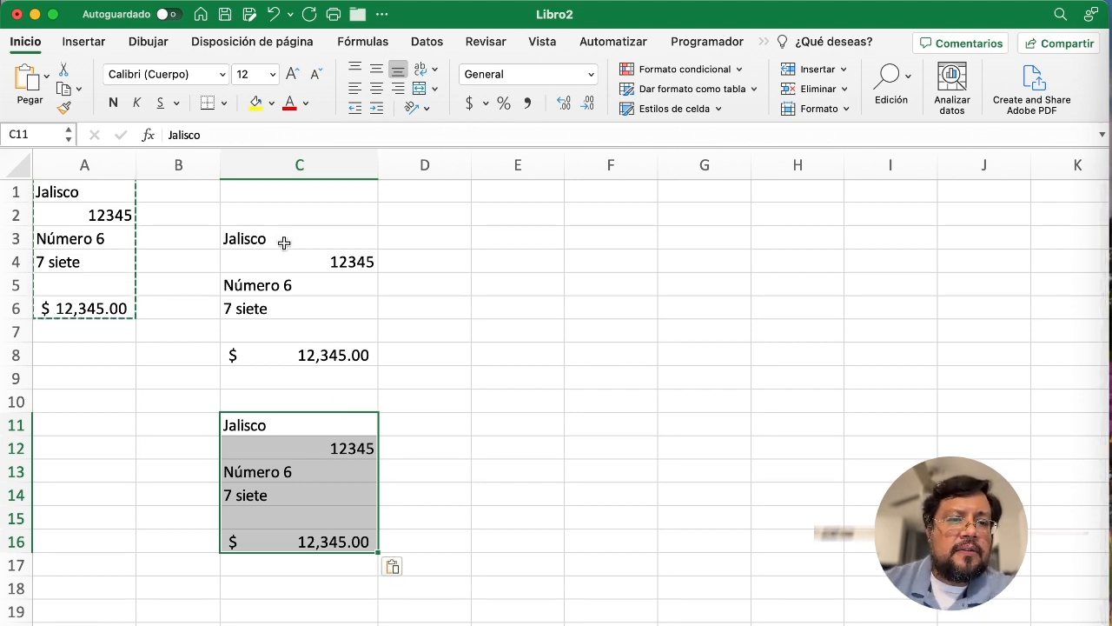
Clear the contents of the range C3:C16
left_click_drag(284, 240, 315, 541)
key("Delete")
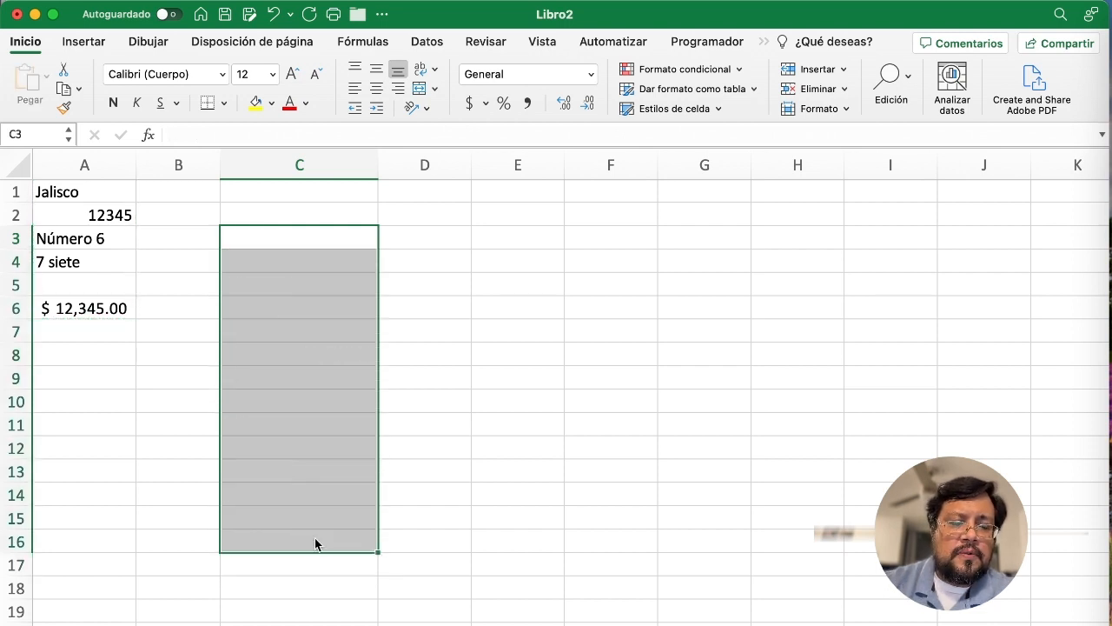
left_click(154, 447)
Cut the range A1:A6, paste it starting at cell C3, and undo the paste
left_click_drag(80, 193, 87, 304)
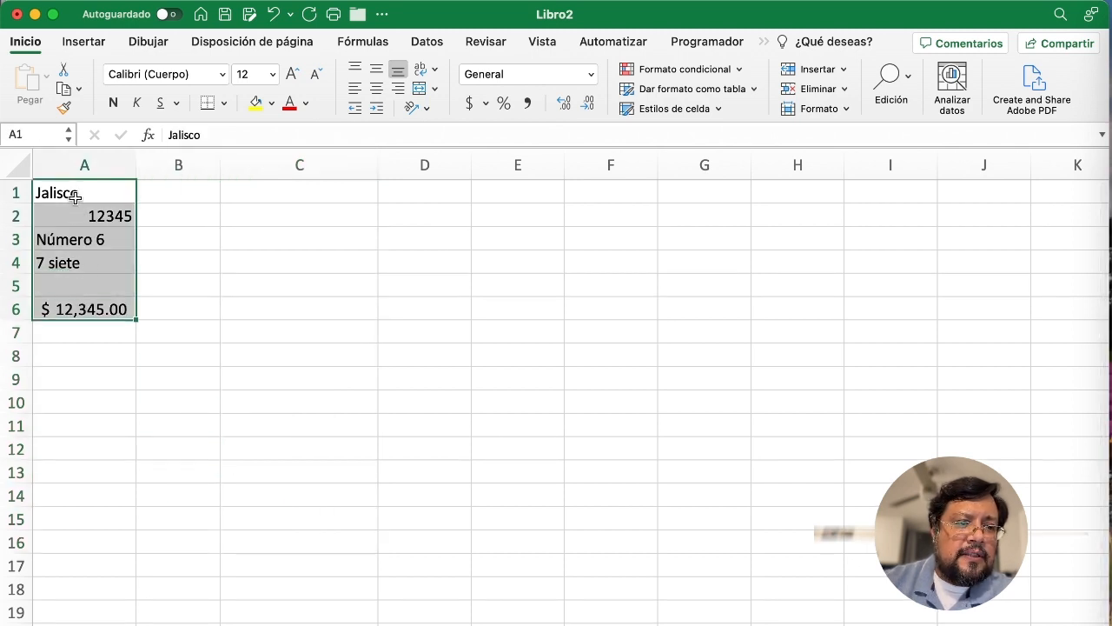
left_click_drag(77, 194, 129, 310)
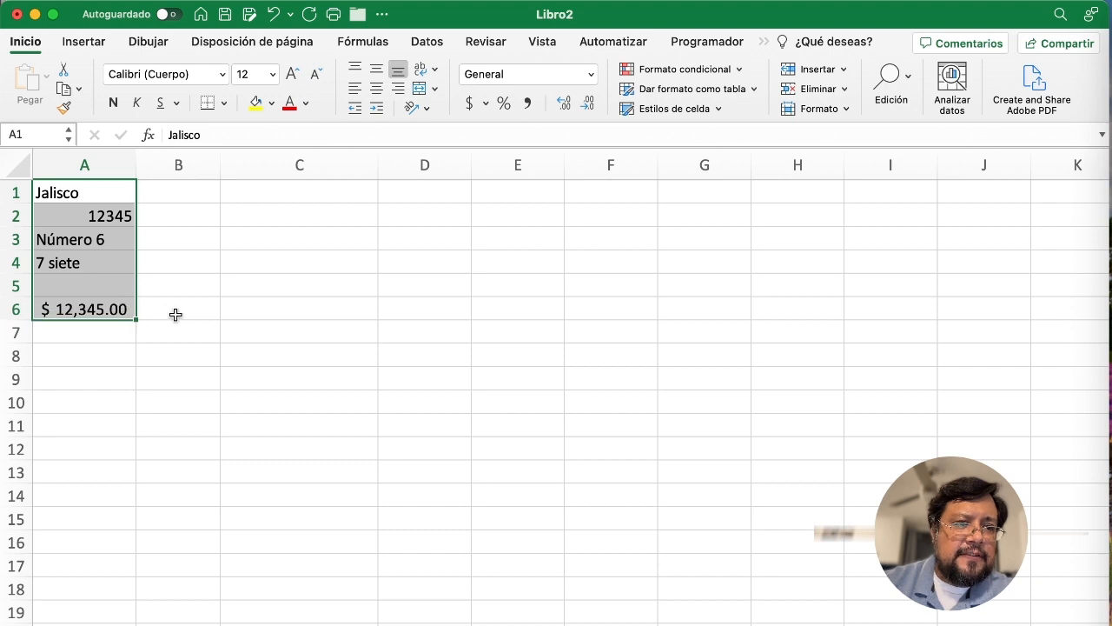
left_click(67, 73)
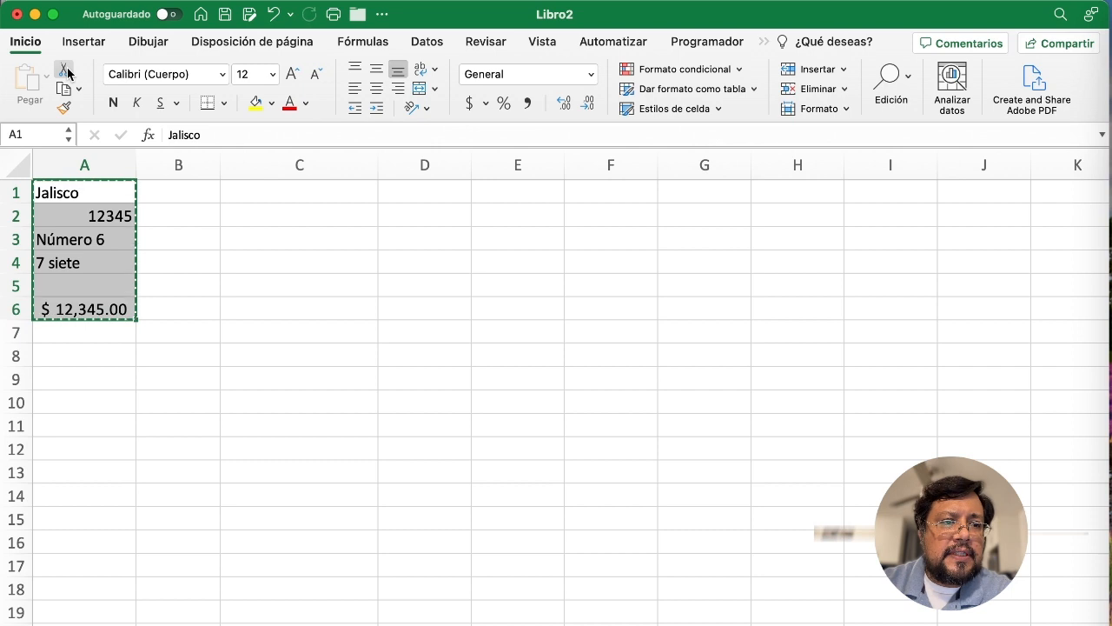
left_click(276, 245)
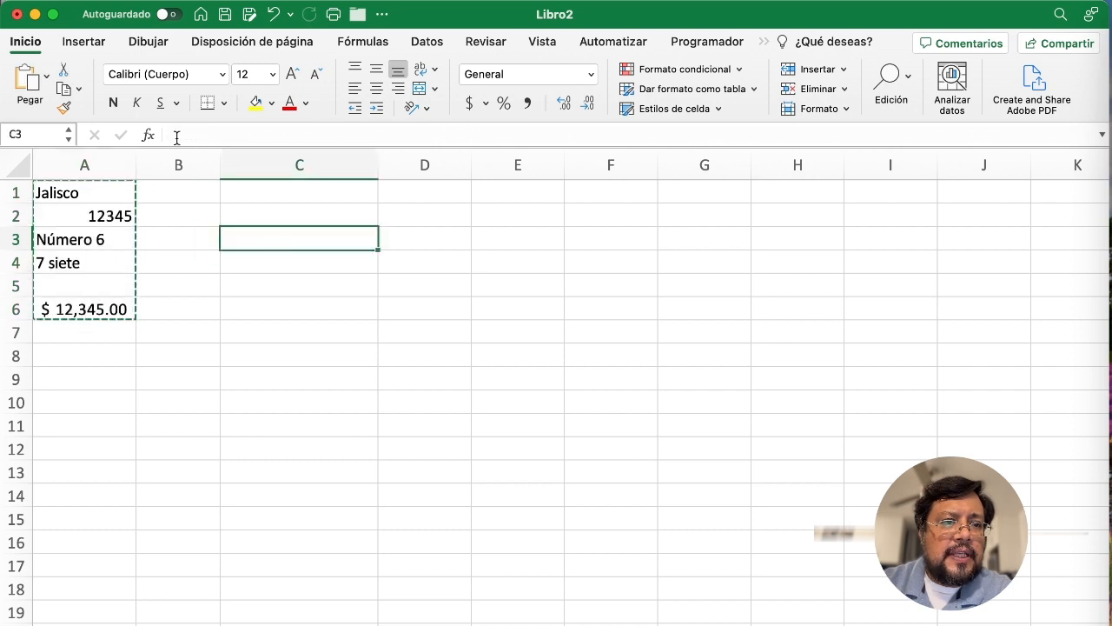
left_click(33, 87)
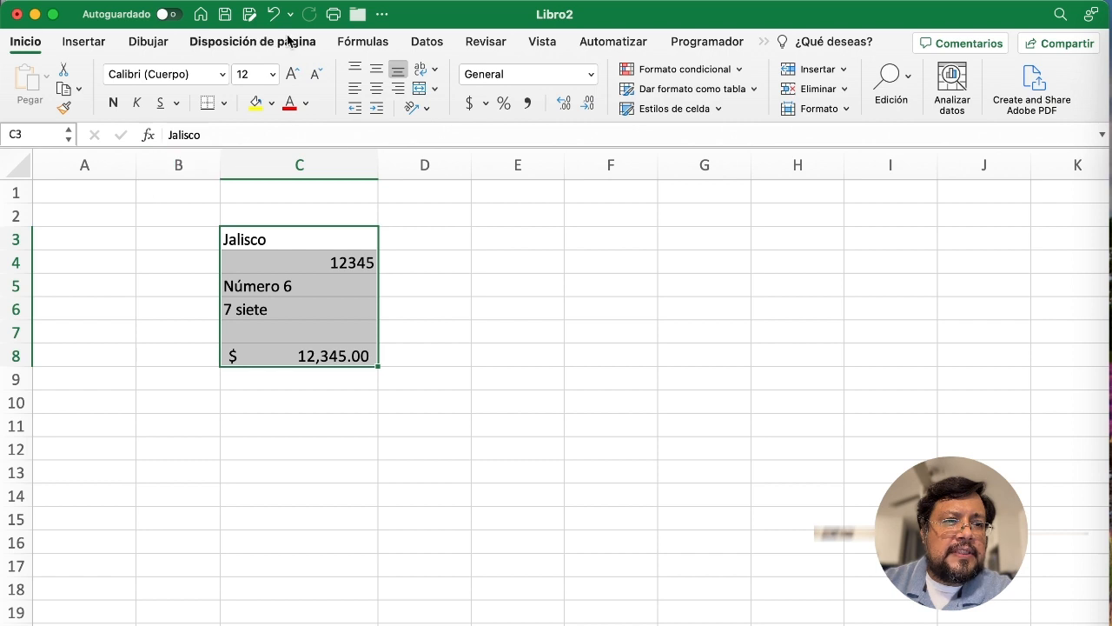
left_click(273, 14)
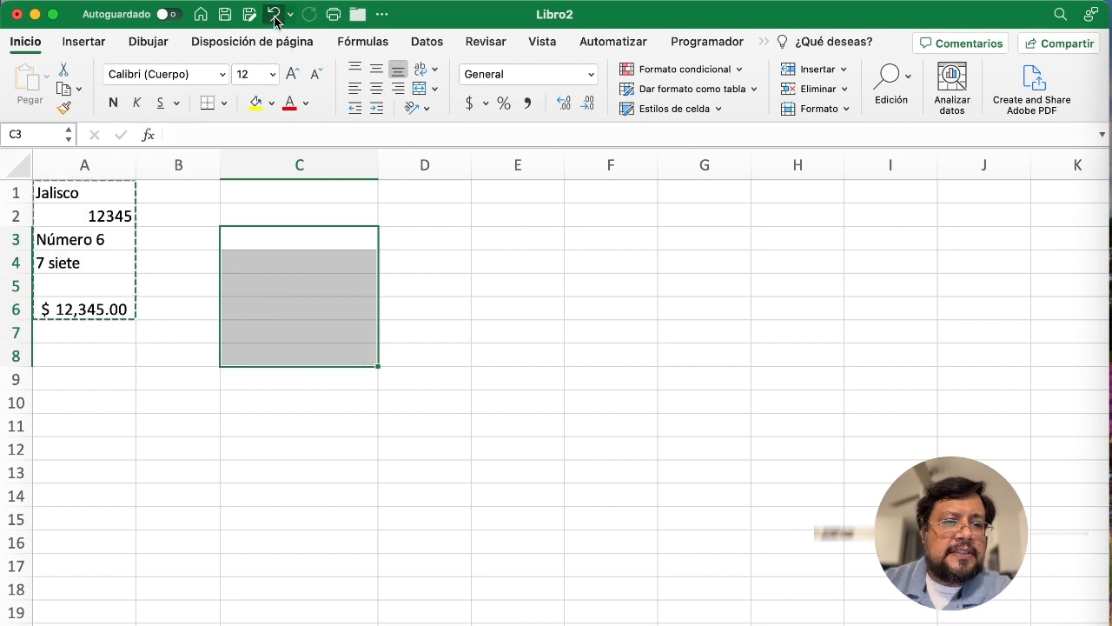
Cut the range A1:A6 and paste it starting at cell C6
left_click(195, 277)
left_click_drag(111, 191, 112, 310)
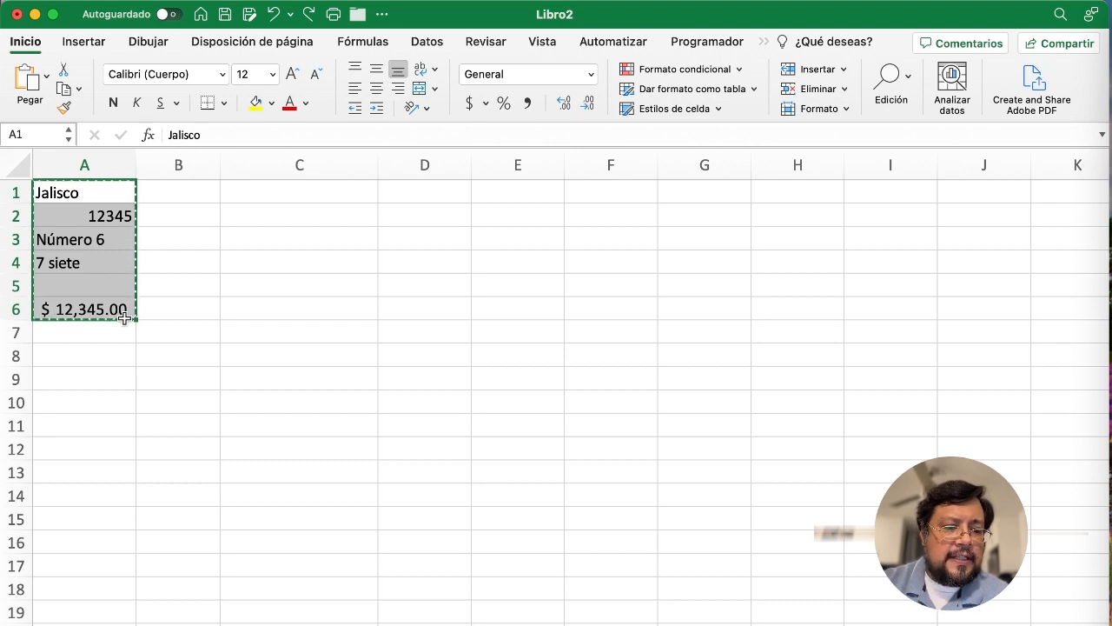
left_click(261, 318)
key("super+v")
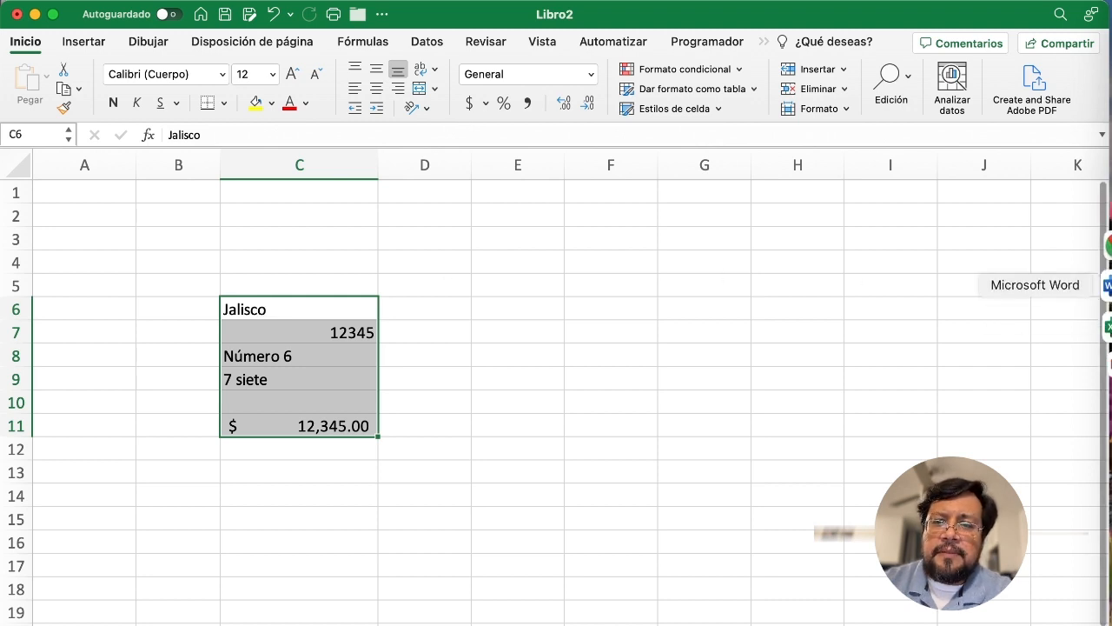
Switch to Microsoft Word, create a blank document and add four line breaks
left_click(1108, 287)
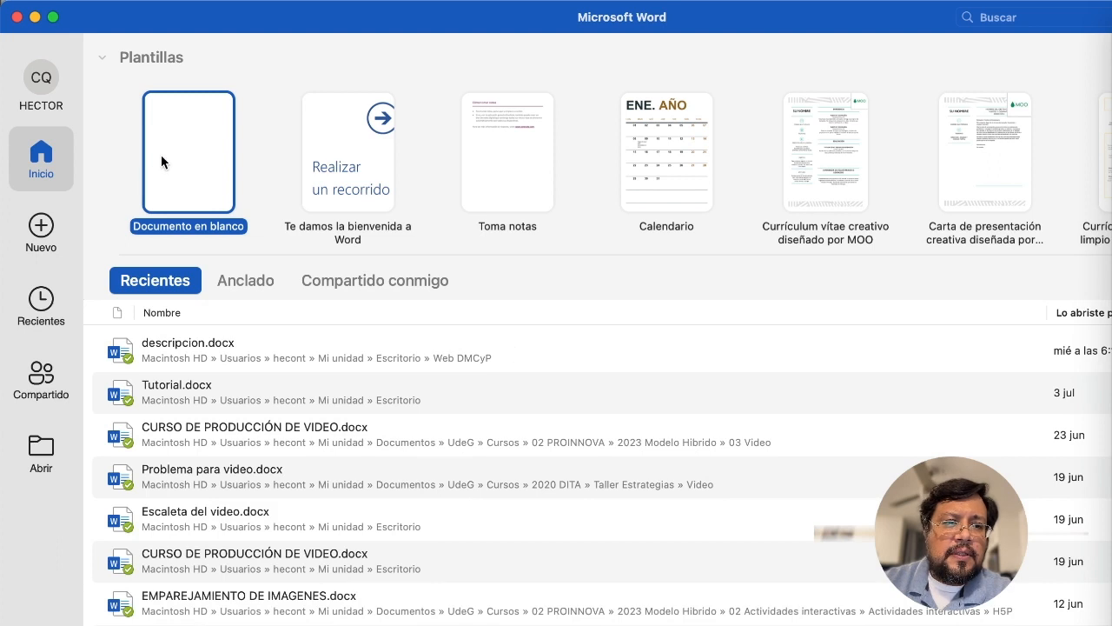
left_click(161, 162)
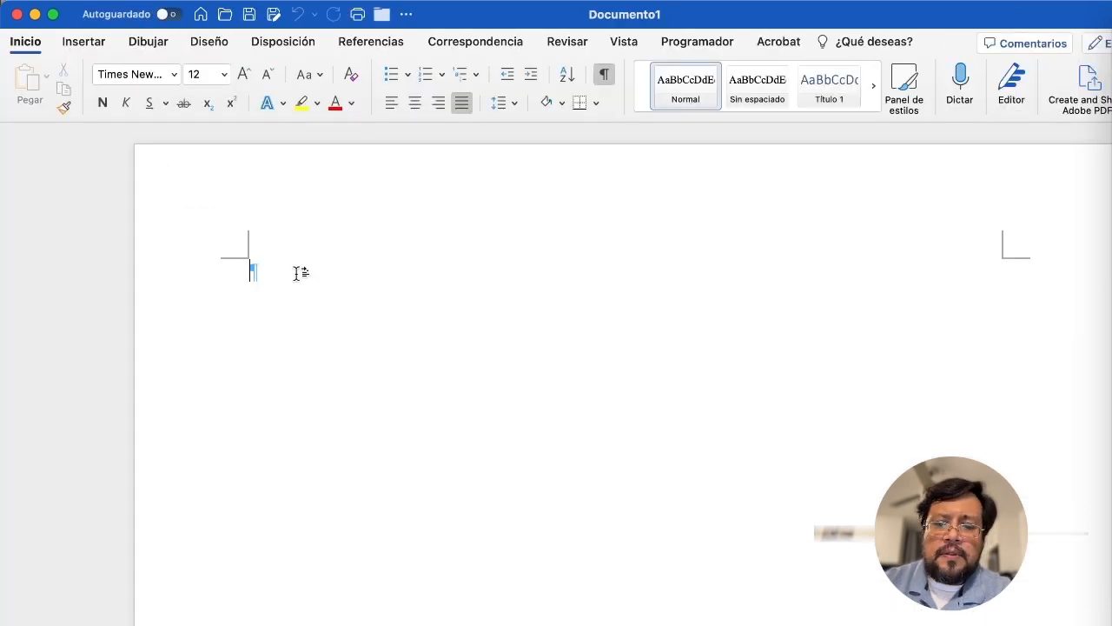
key("Return")
key("Return")
key("Return")
key("Return")
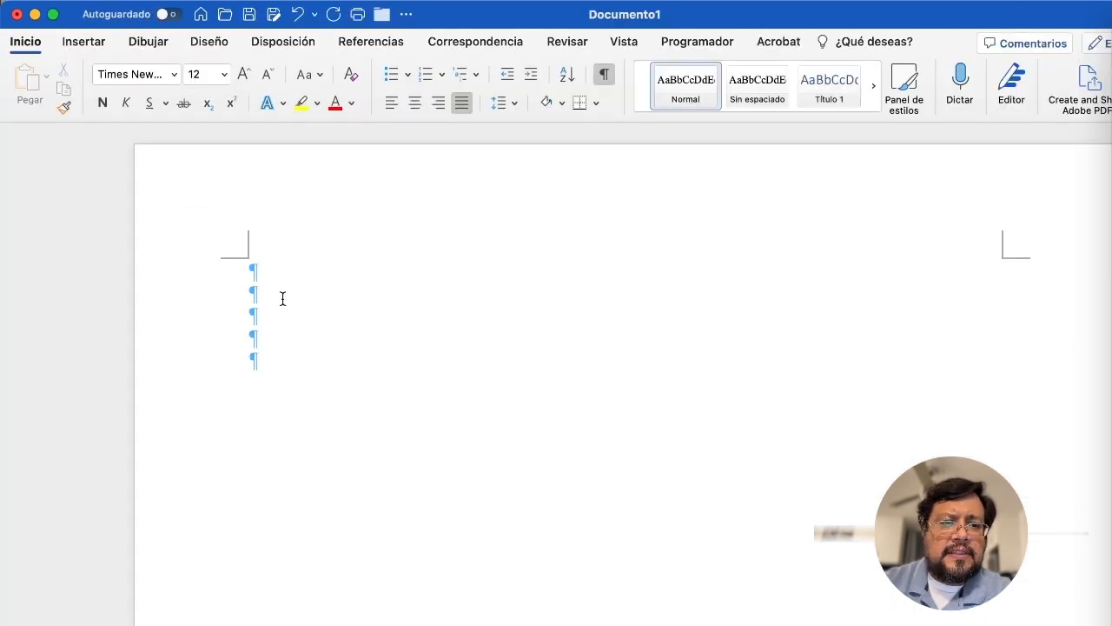
Hide the paragraph marks and insert a table with three columns and three rows on the document's second line
left_click(266, 287)
left_click(604, 74)
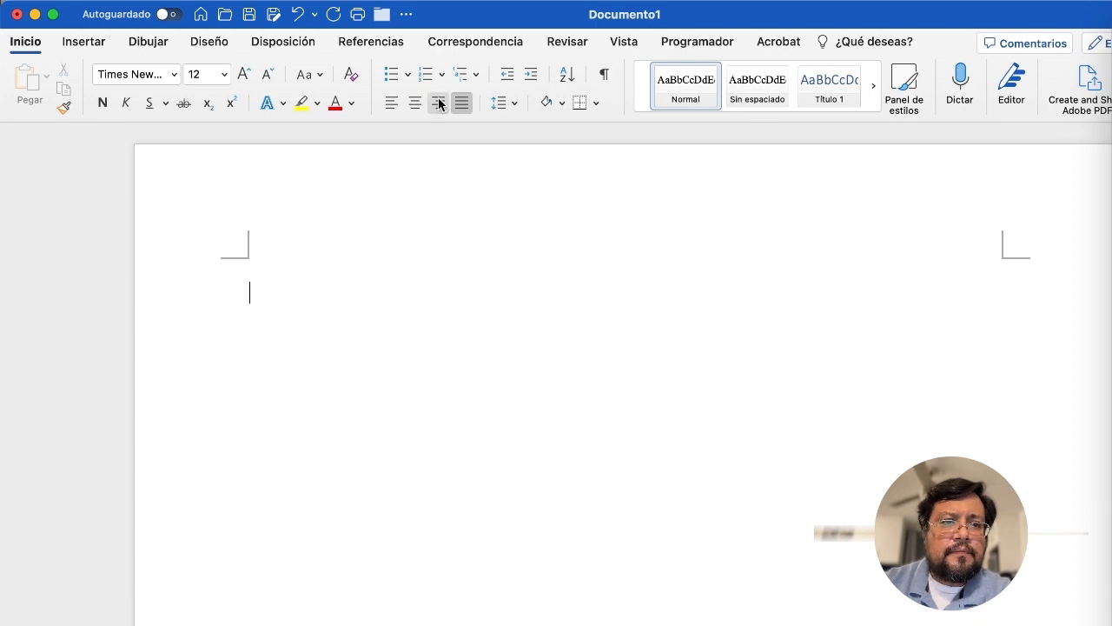
left_click(97, 45)
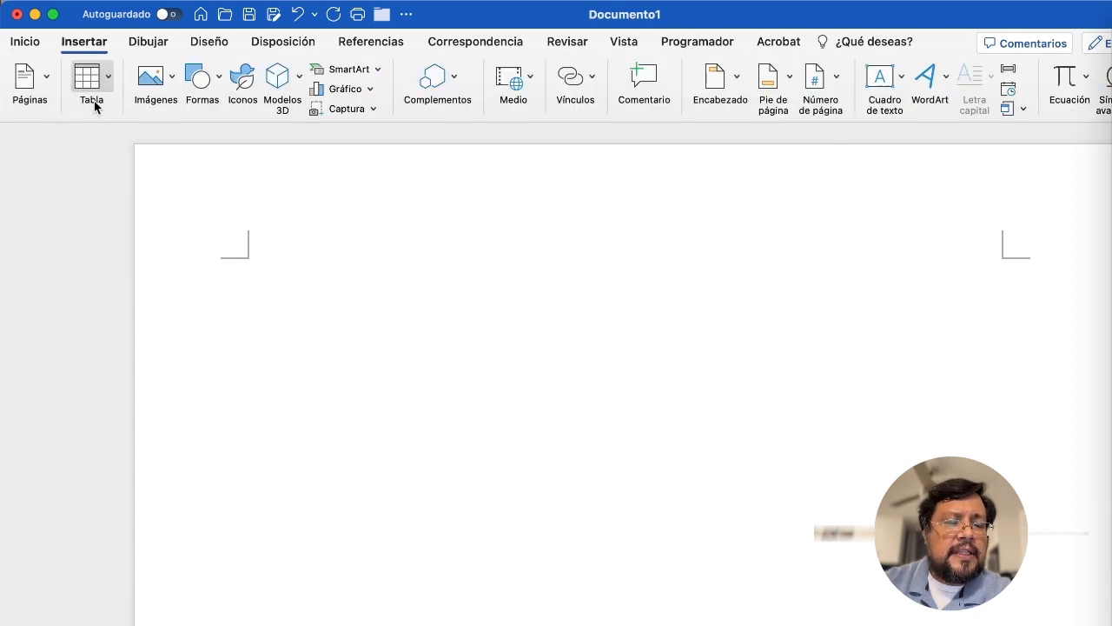
left_click(93, 102)
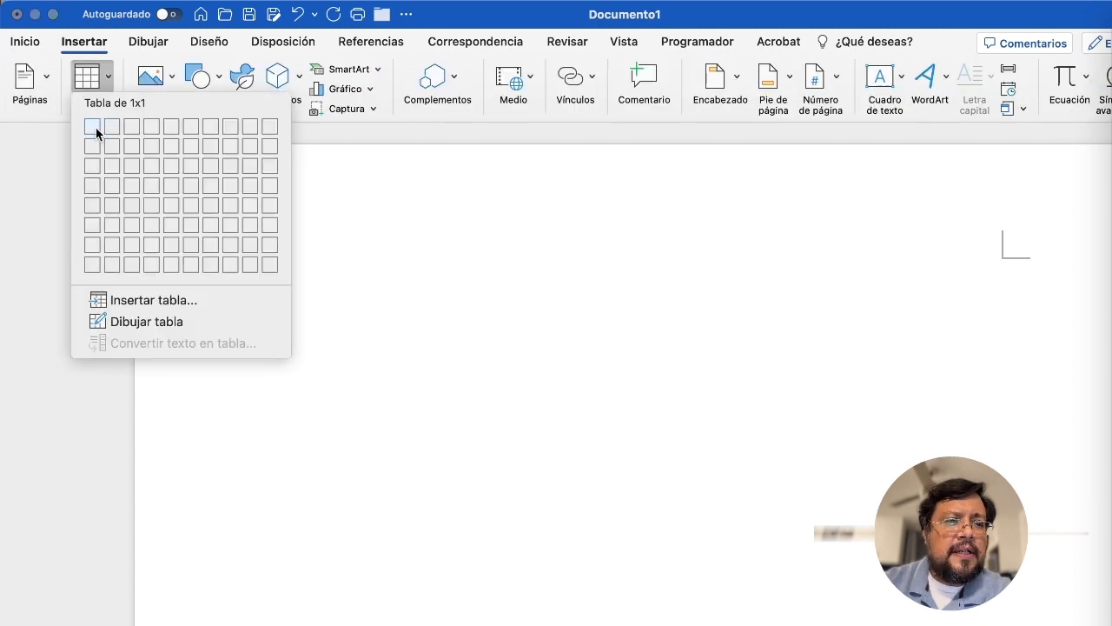
left_click(138, 163)
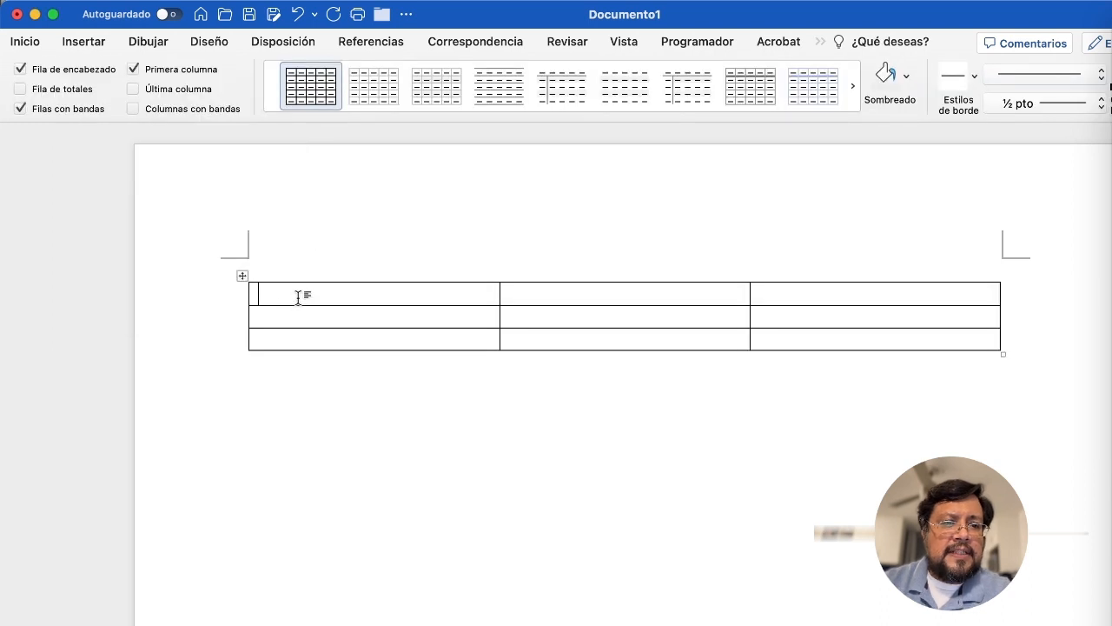
Enter 2 in the first cell of the table
type("2")
key("Return")
type("4")
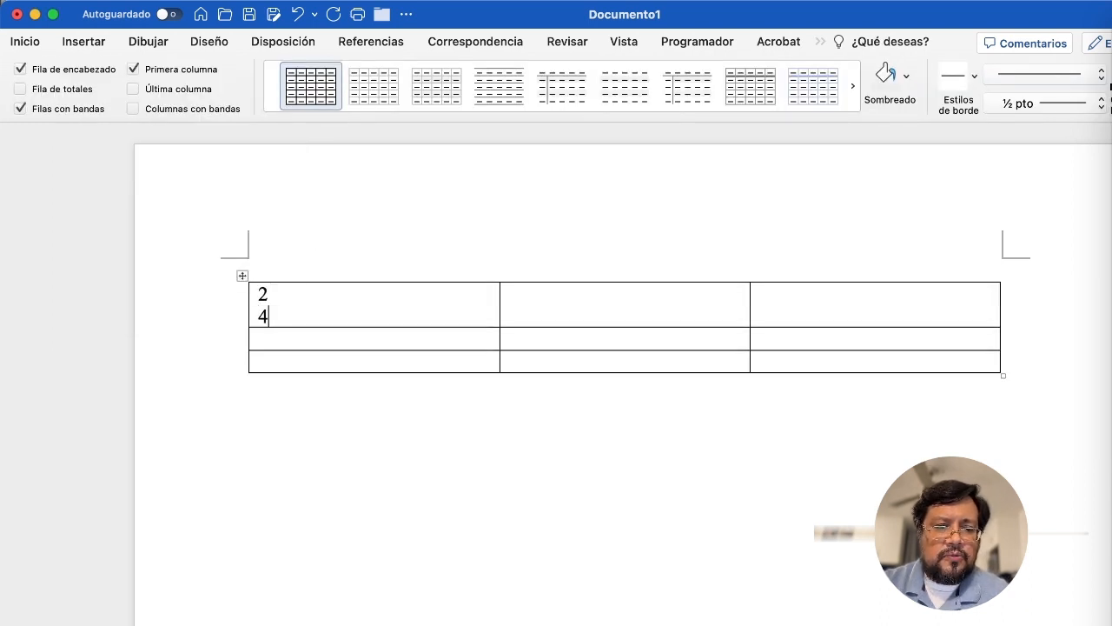
key("Return")
key("BackSpace")
key("BackSpace")
key("BackSpace")
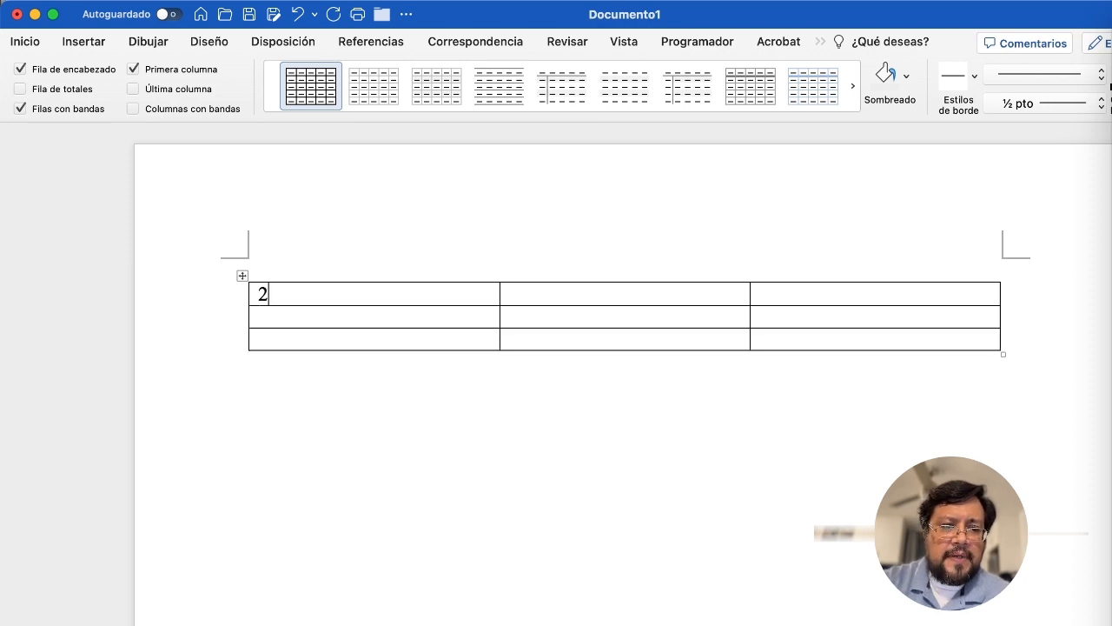
Enter 4 in the second row and 2 in the third row of the table's first column
left_click(287, 316)
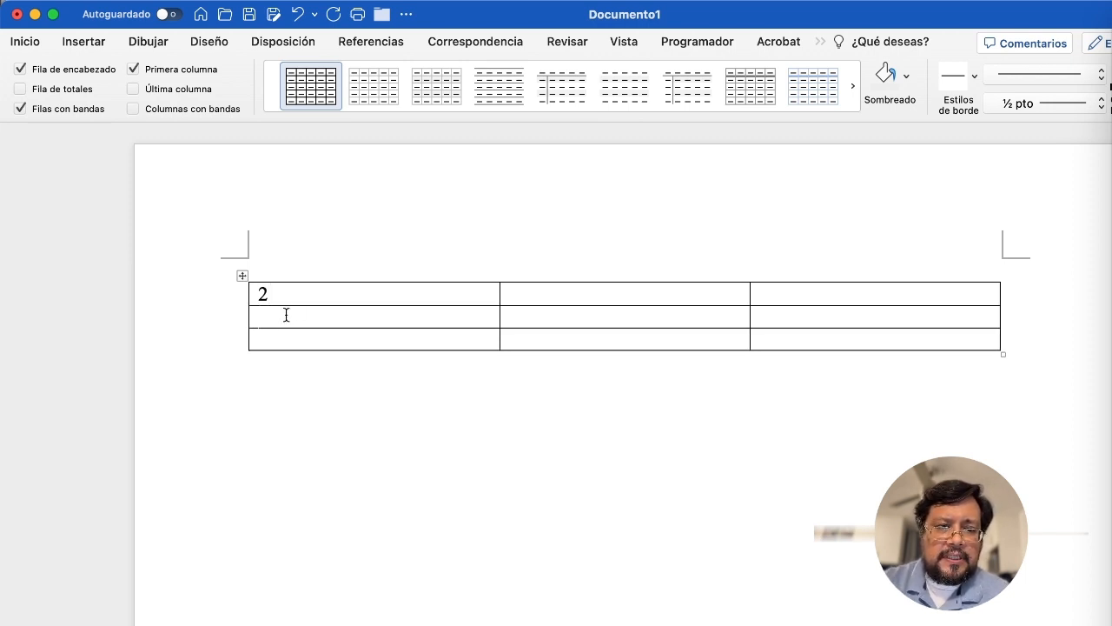
type("4")
left_click(317, 338)
type("2")
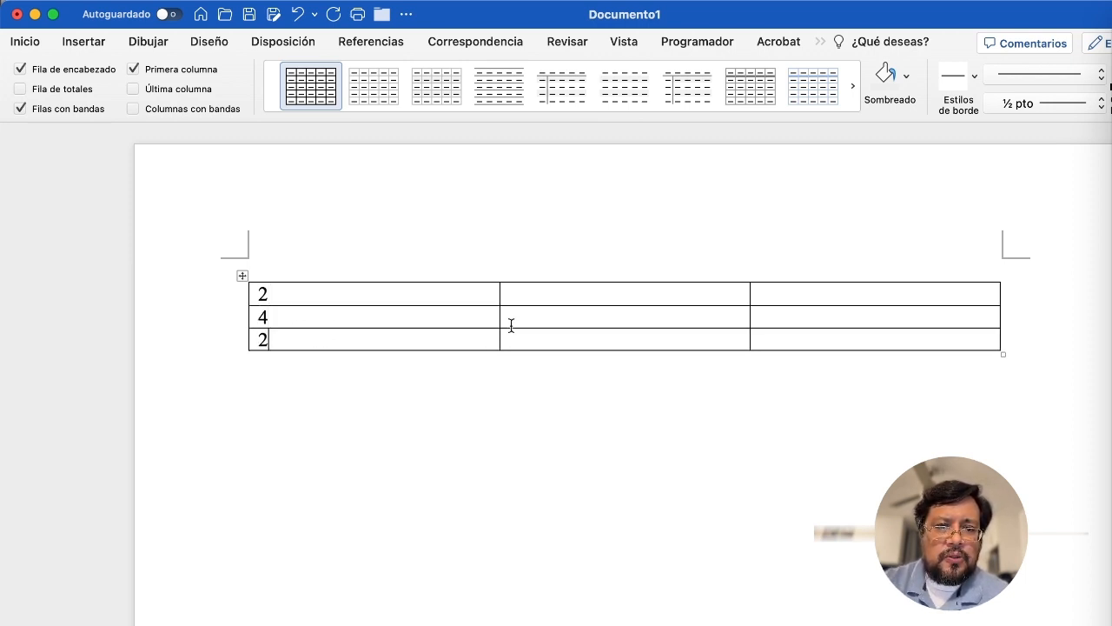
Fill the table's second column with 7, 5 and 0 from the first row down
left_click(520, 297)
type("7")
left_click(520, 315)
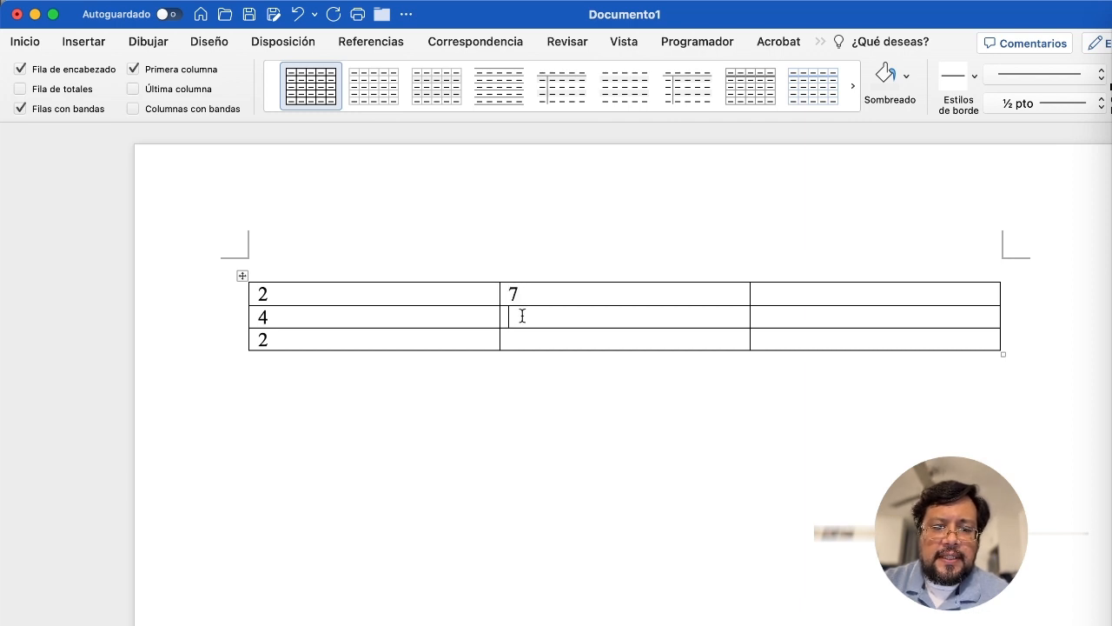
type("5")
left_click(539, 334)
type("0")
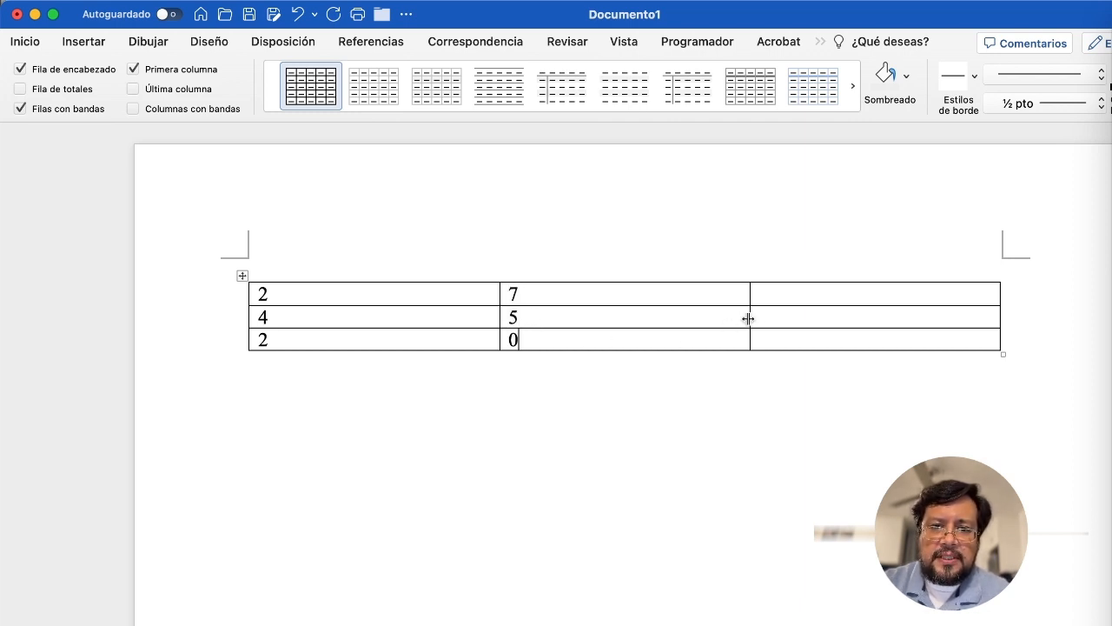
Fill the table's third column with 7, 6 and 1 from the first row down
left_click(806, 297)
type("7")
left_click(806, 316)
type("6")
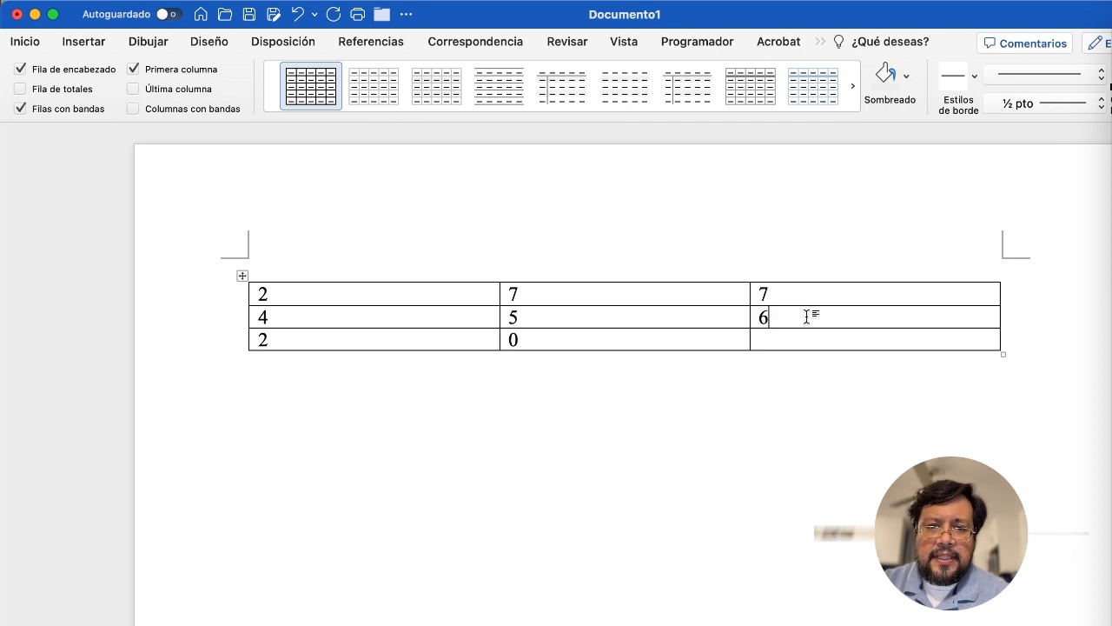
left_click(808, 335)
type("1")
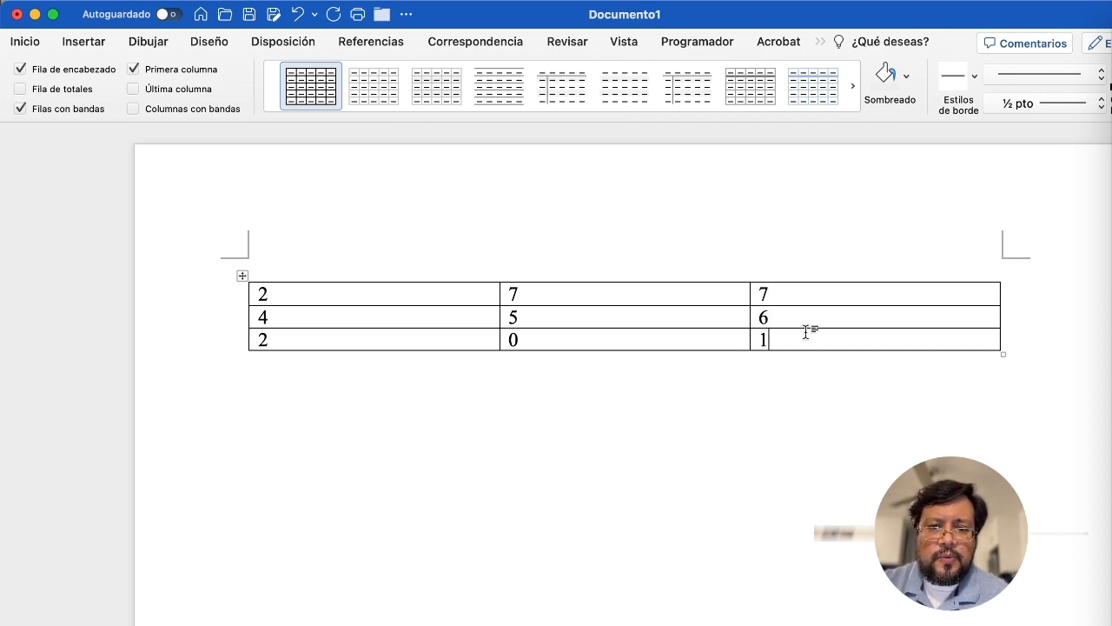
left_click(732, 407)
Copy the whole Word table, switch to the Libro2 workbook in Excel and paste it starting at cell E3
left_click(433, 294)
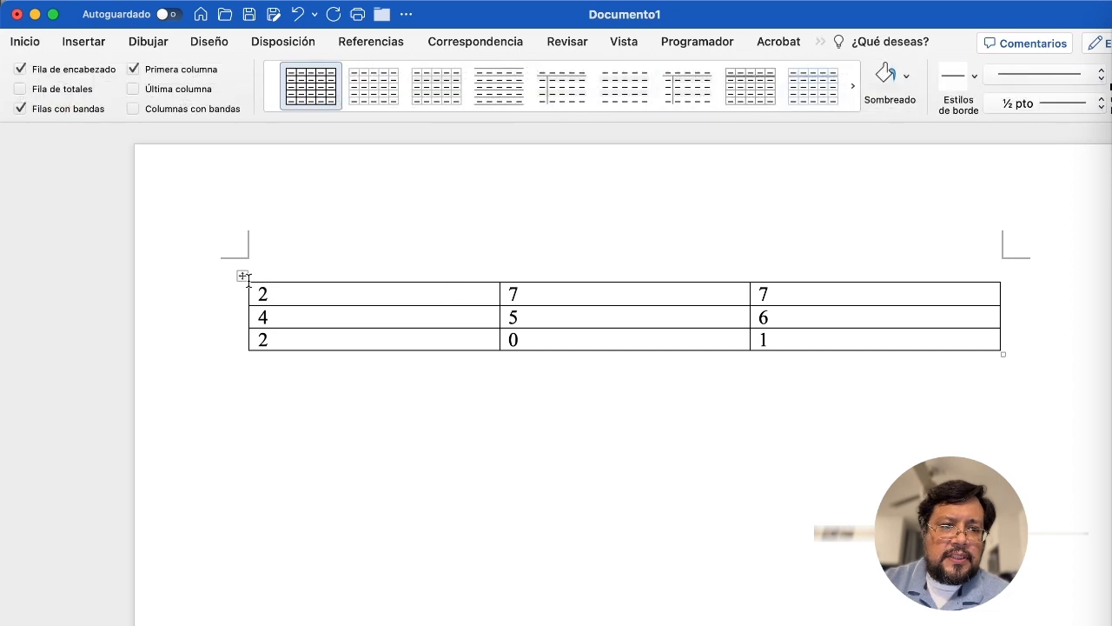
left_click(243, 277)
key("super+c")
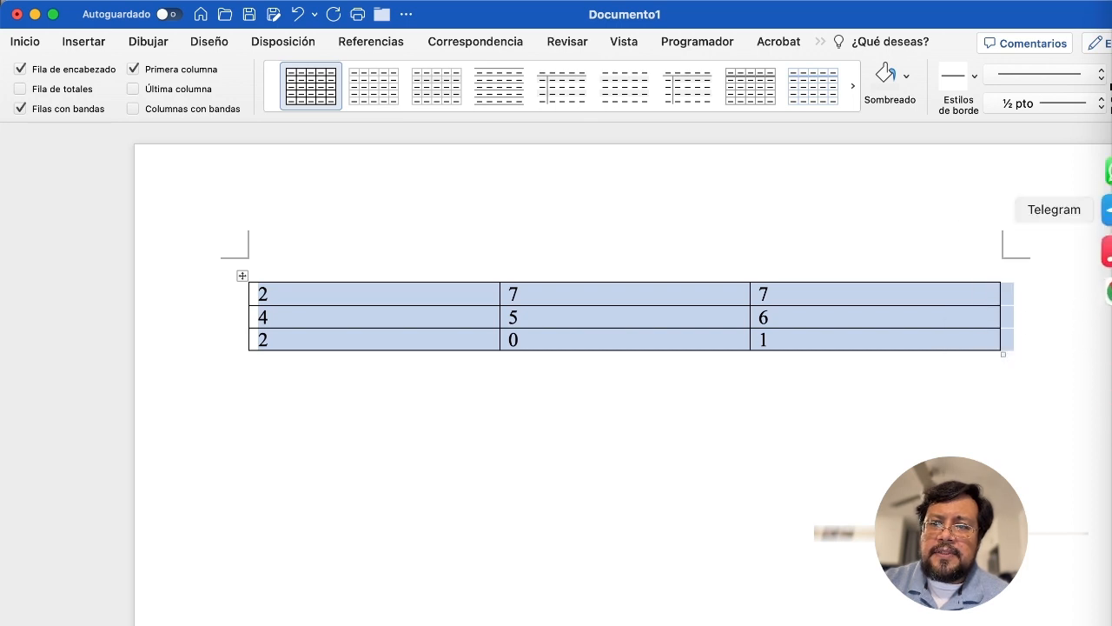
left_click(1109, 314)
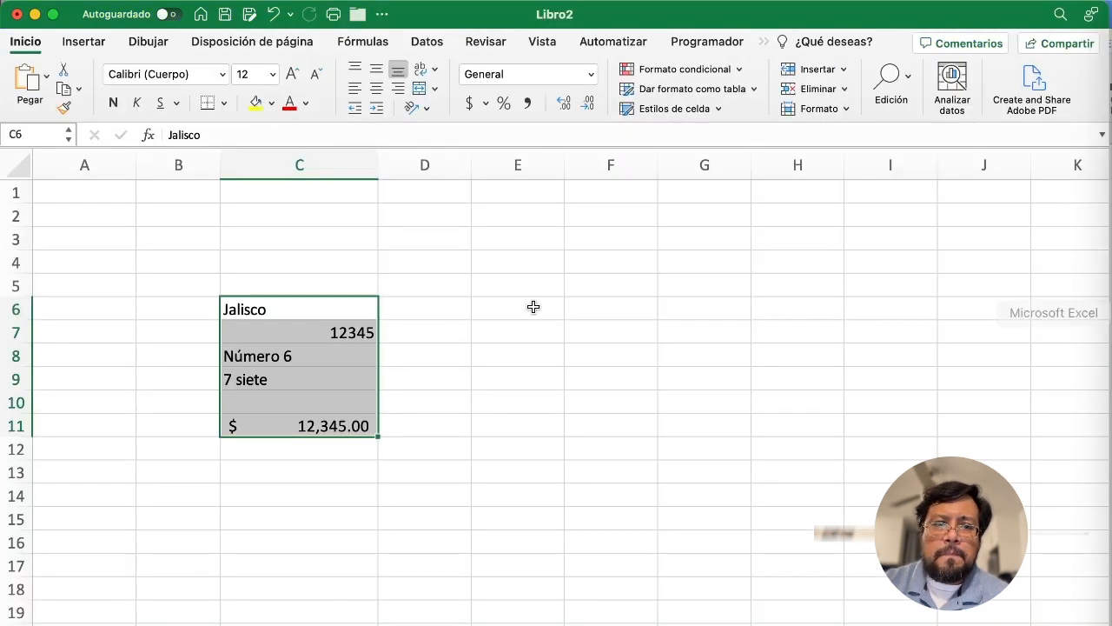
left_click(494, 249)
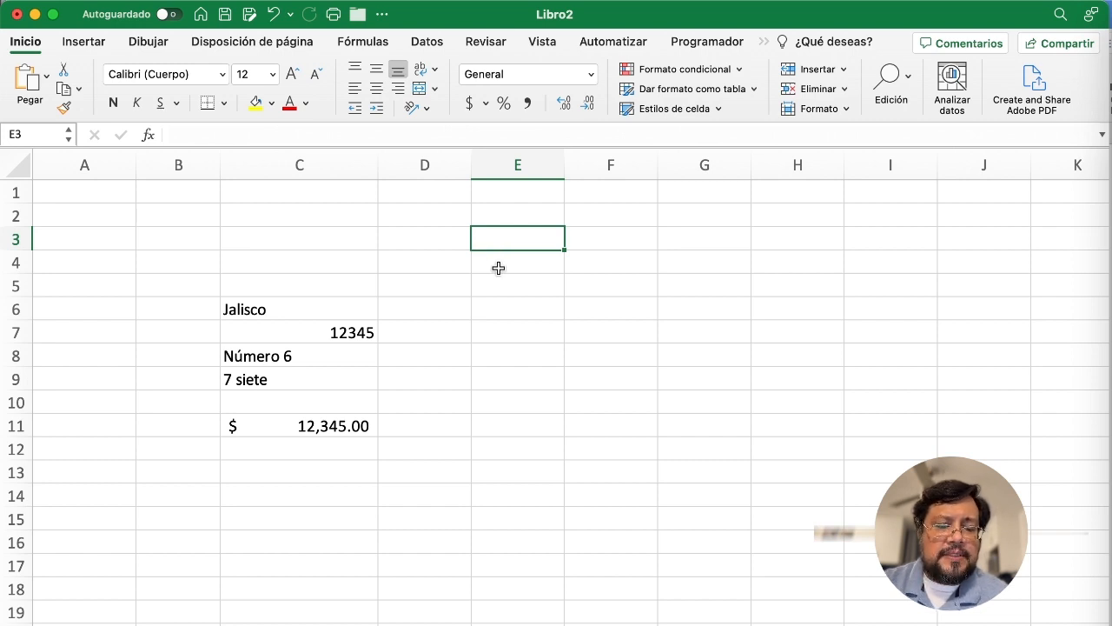
key("super+v")
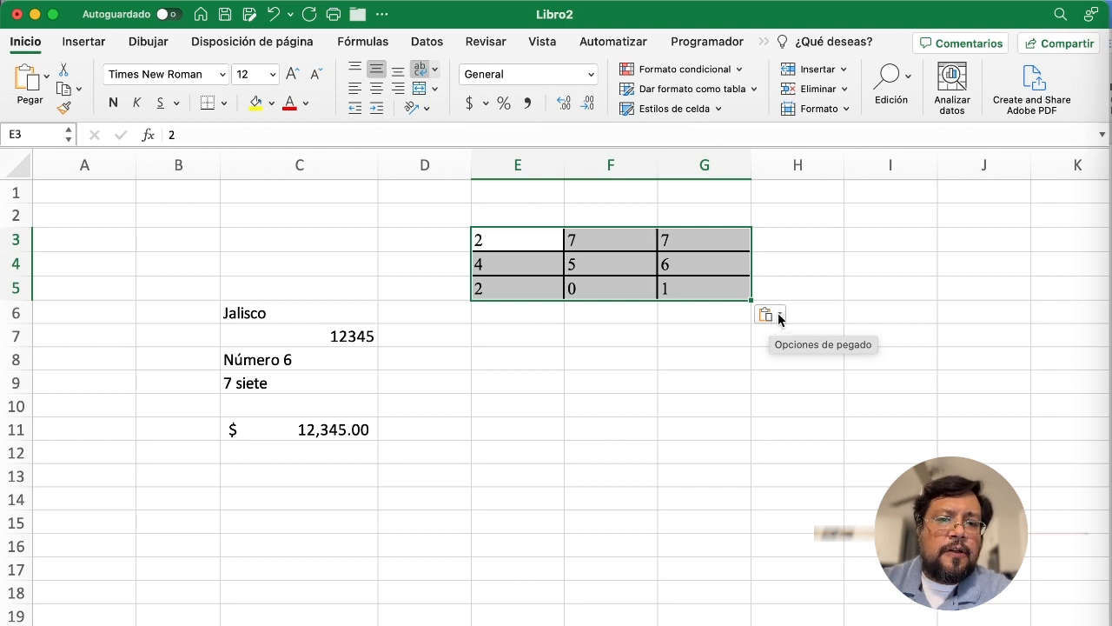
Change the pasted table's paste option to match the destination formatting, then deselect the table
left_click(780, 316)
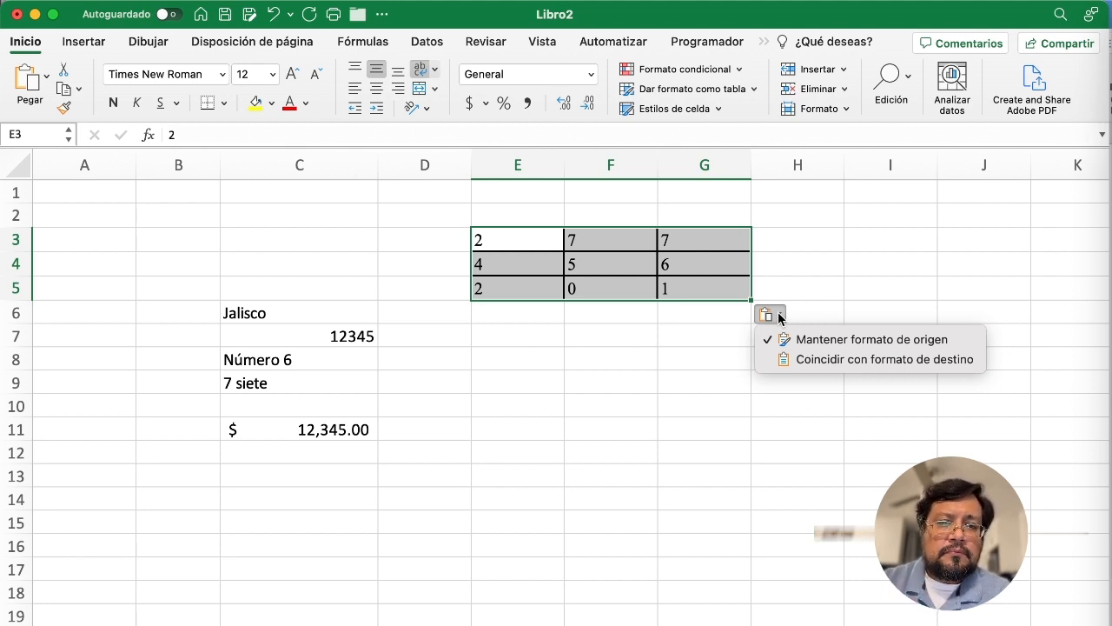
left_click(848, 361)
left_click(807, 381)
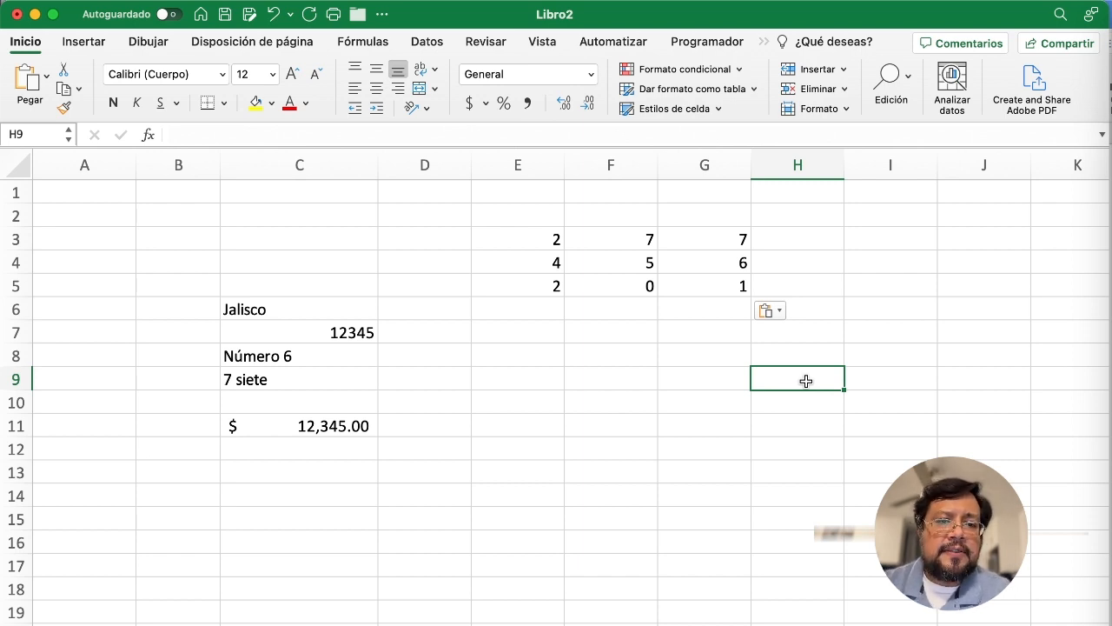
left_click(512, 397)
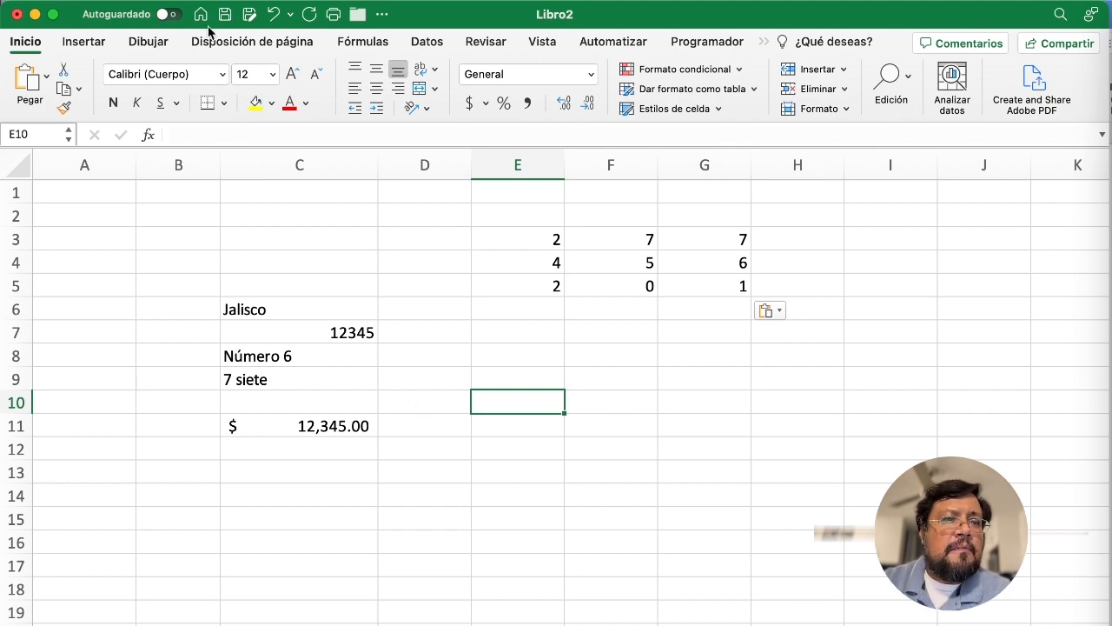
Open the Datos.csv file from the Dia 1 folder and enlarge its window to fill the screen
left_click(126, 7)
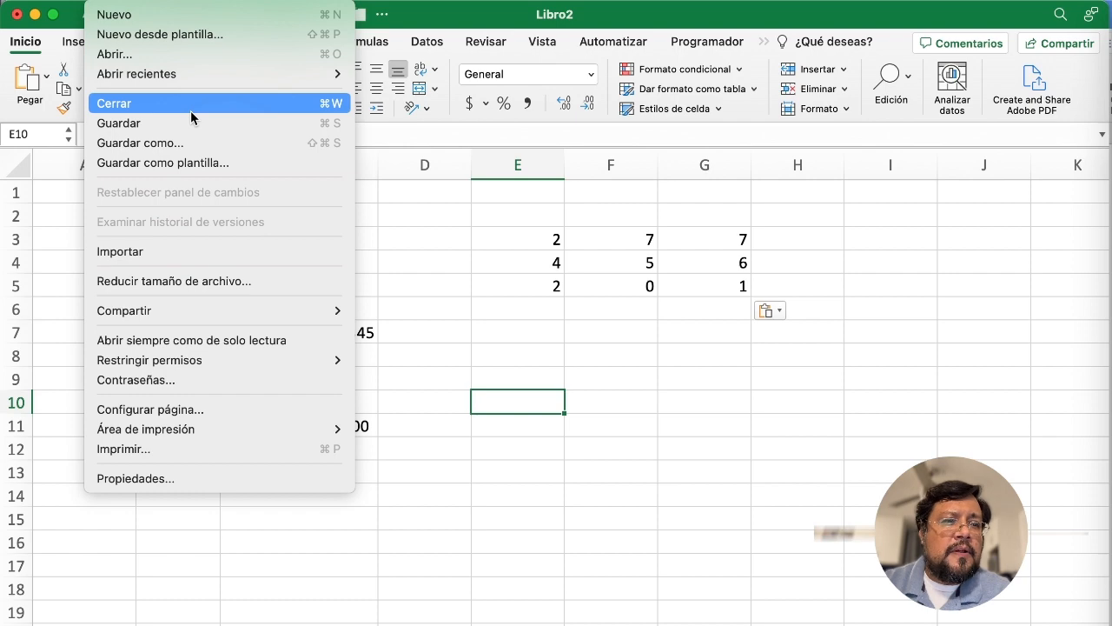
left_click(186, 54)
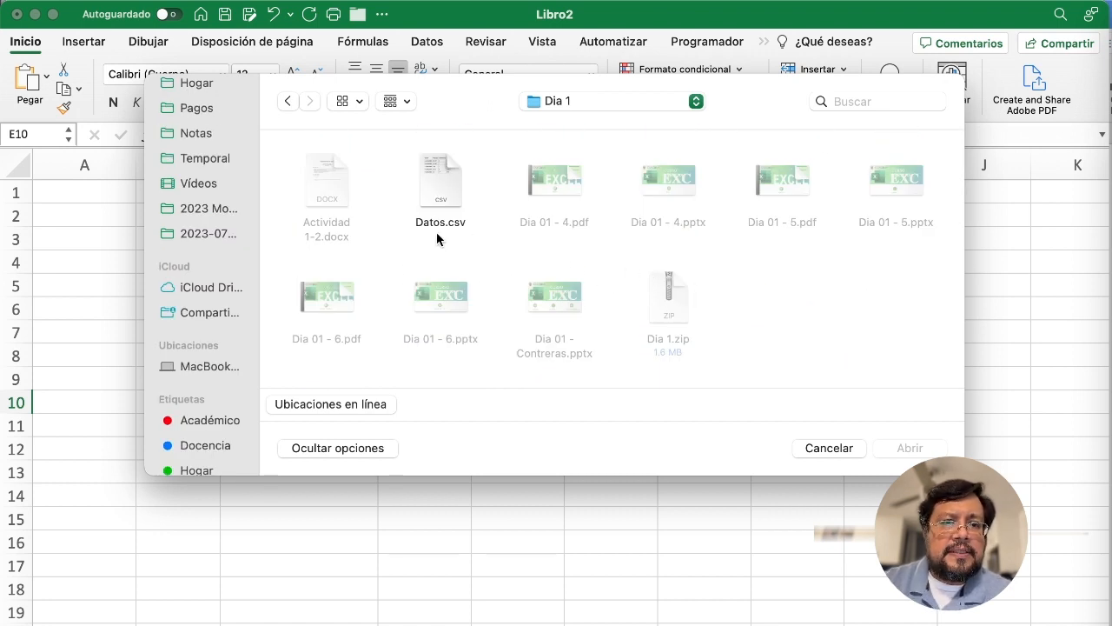
left_click(441, 187)
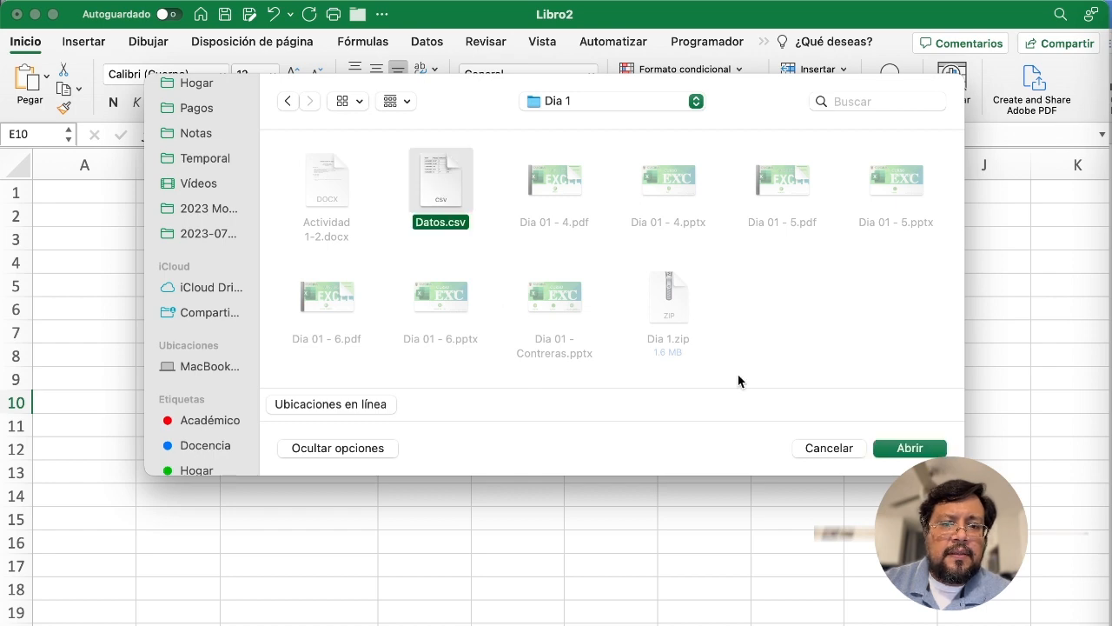
left_click(904, 448)
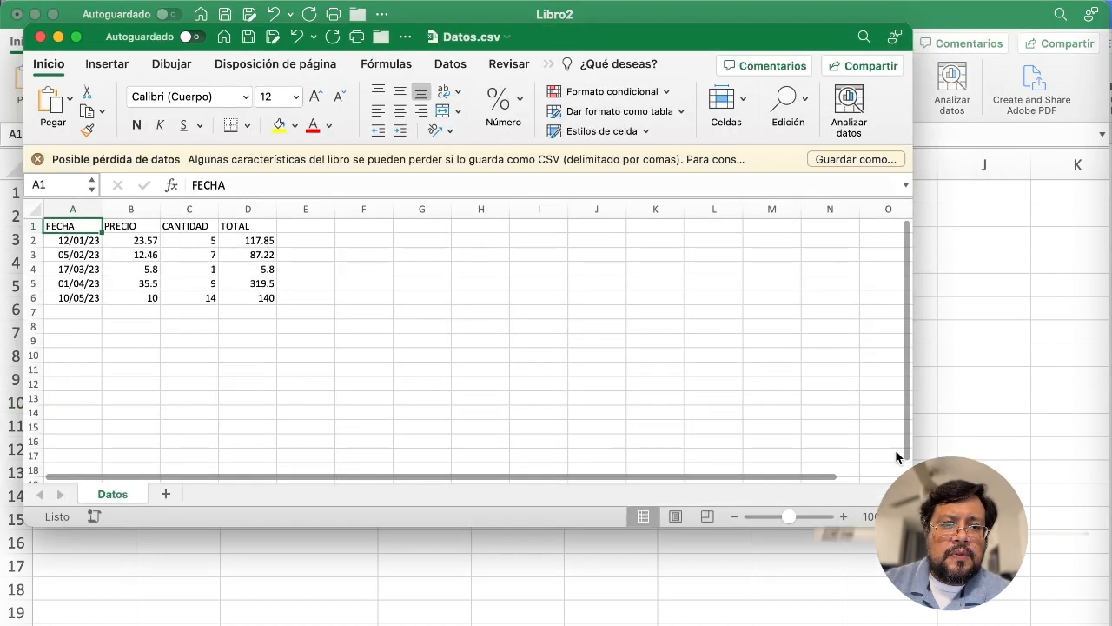
double_click(800, 36)
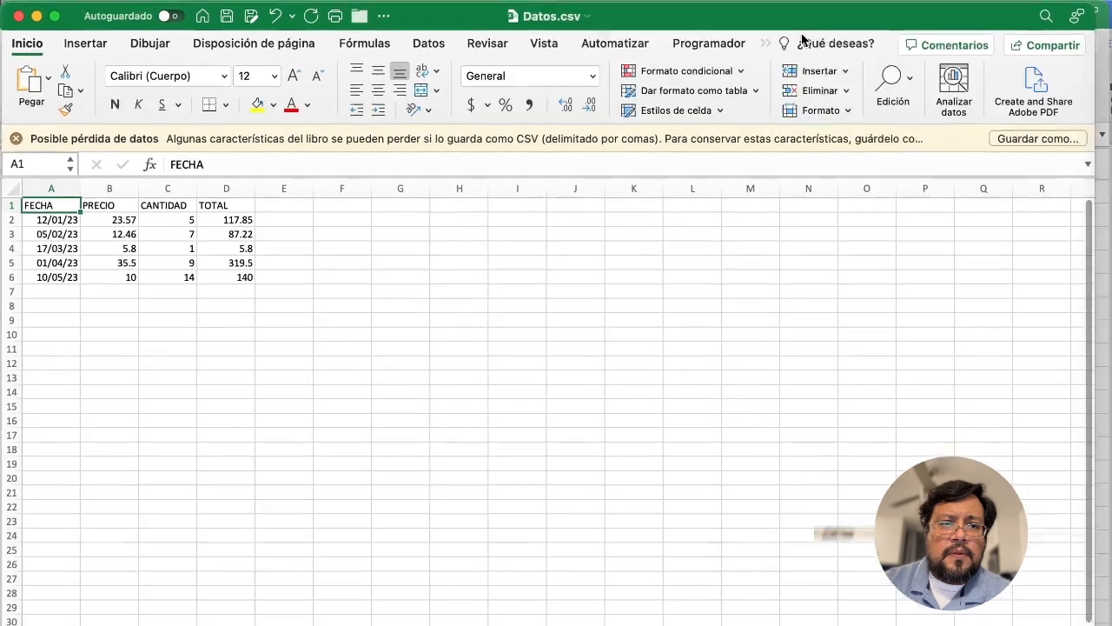